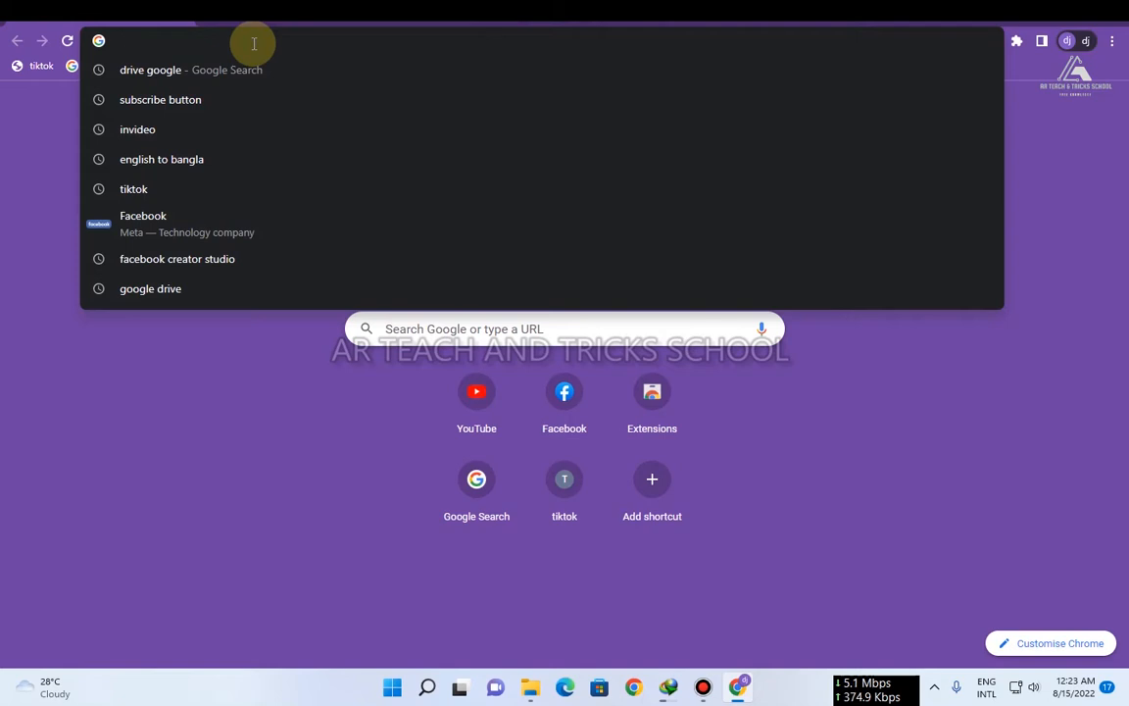
Step: Search Google for rufus and open the official rufus.ie site at its Download section
type("fr")
key("BackSpace")
key("BackSpace")
type("ru")
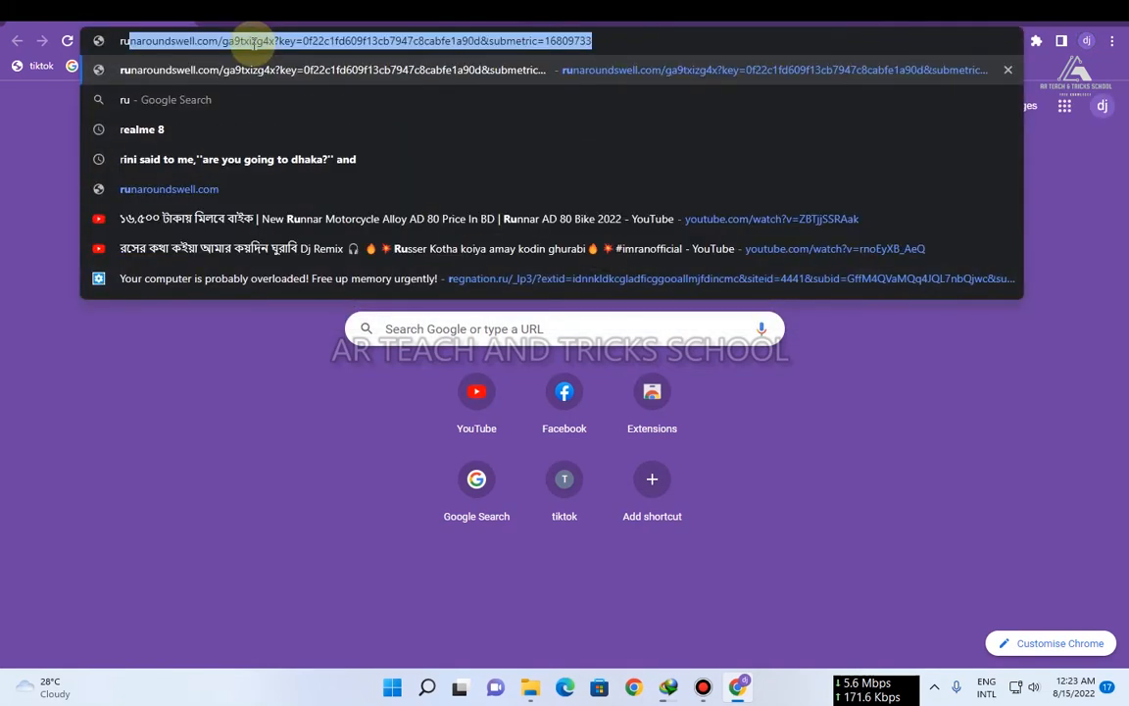
type("fus")
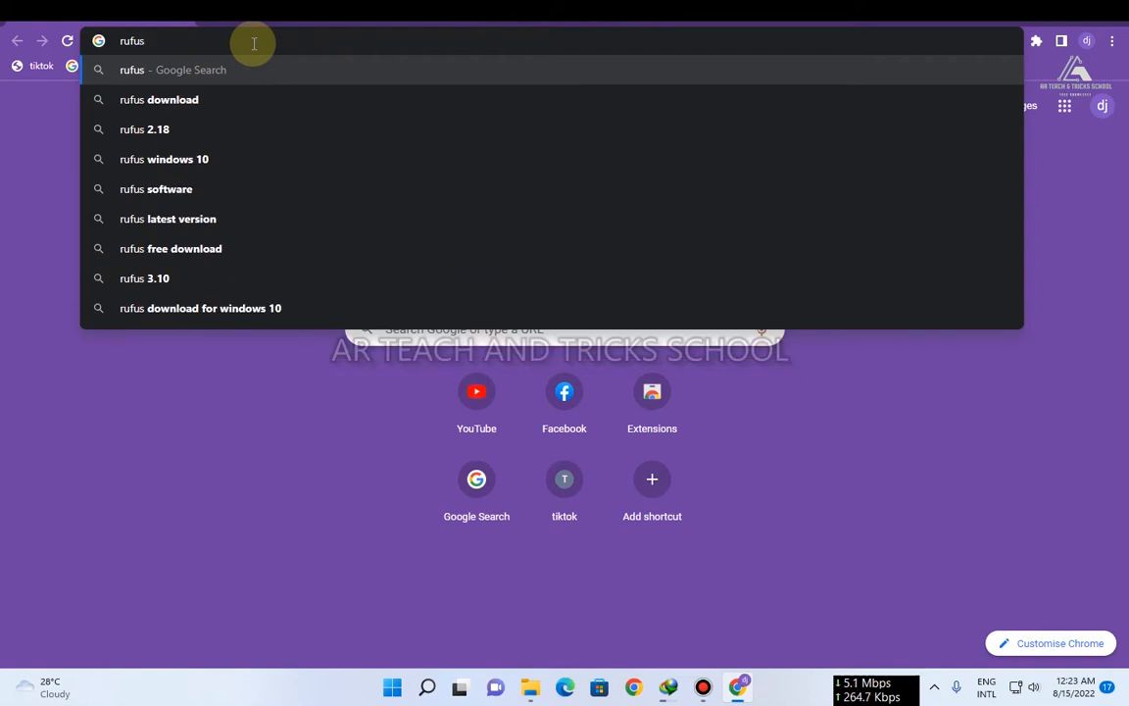
key("Return")
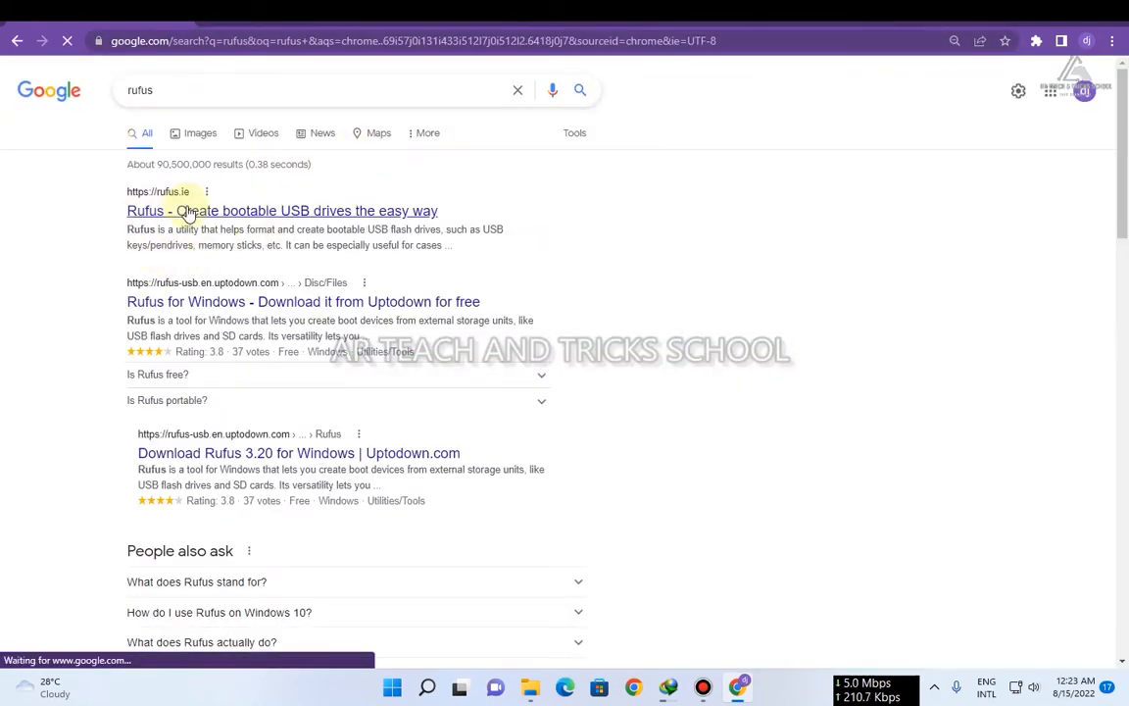
left_click(188, 212)
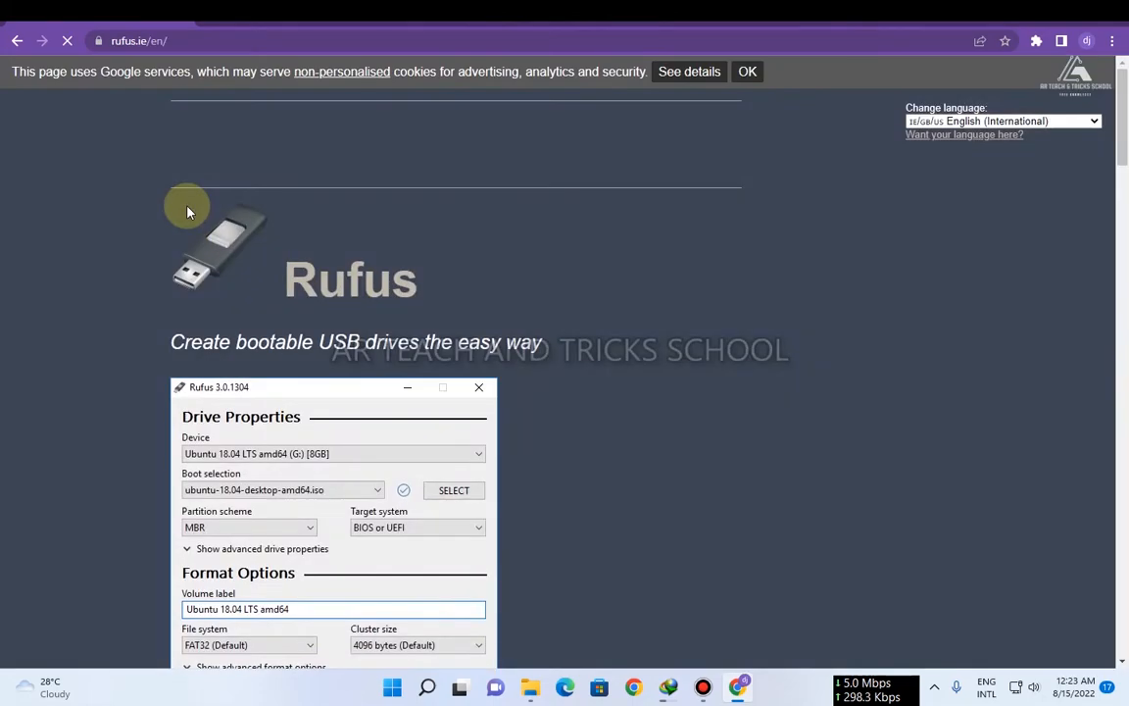
scroll(395, 546, "down", 6)
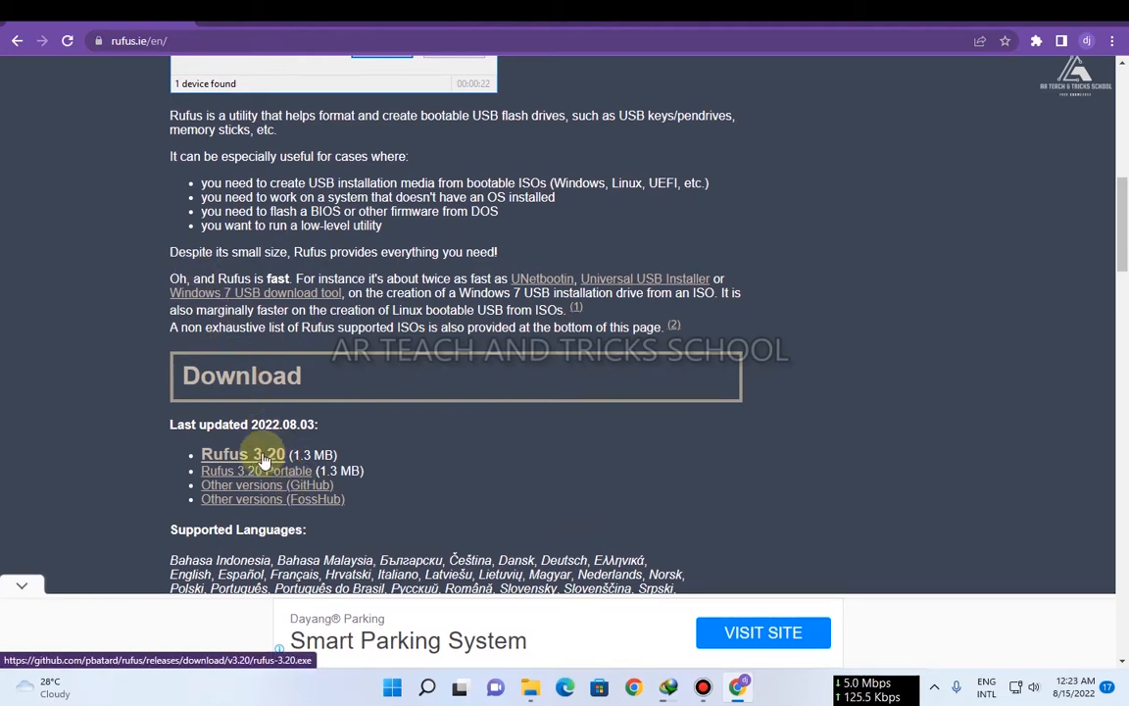
Step: In a new browser tab, search for windows 11 and open Microsoft's Download Windows 11 page at the Disk Image (ISO) section
left_click(206, 21)
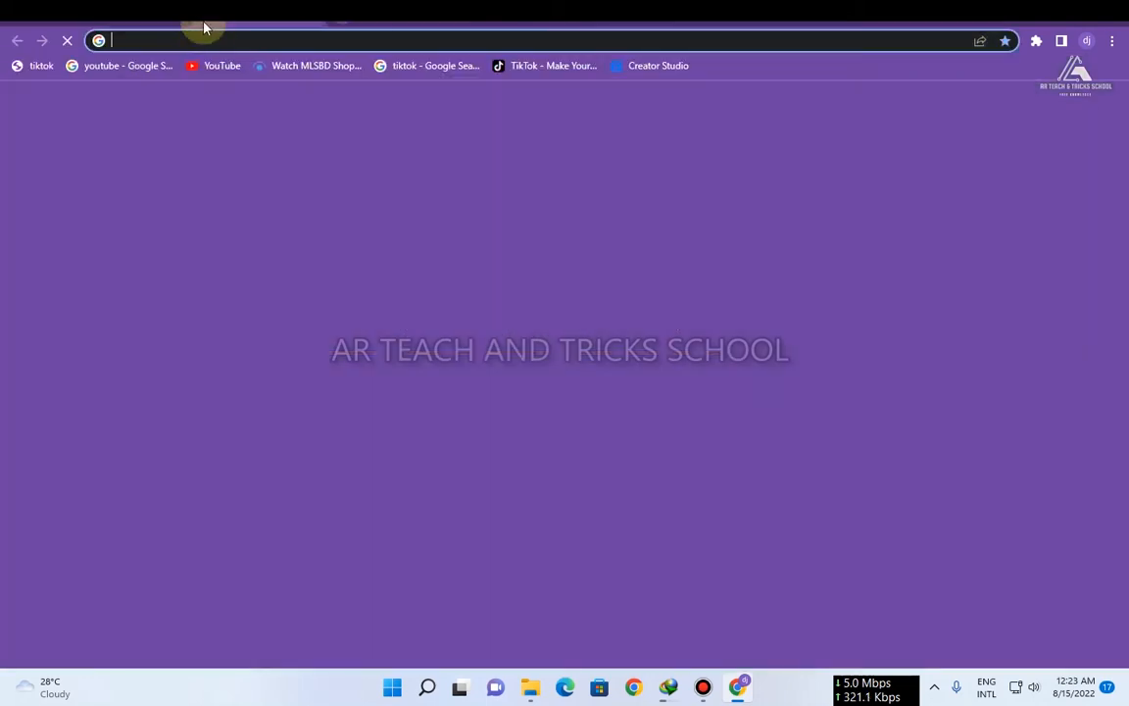
left_click(213, 37)
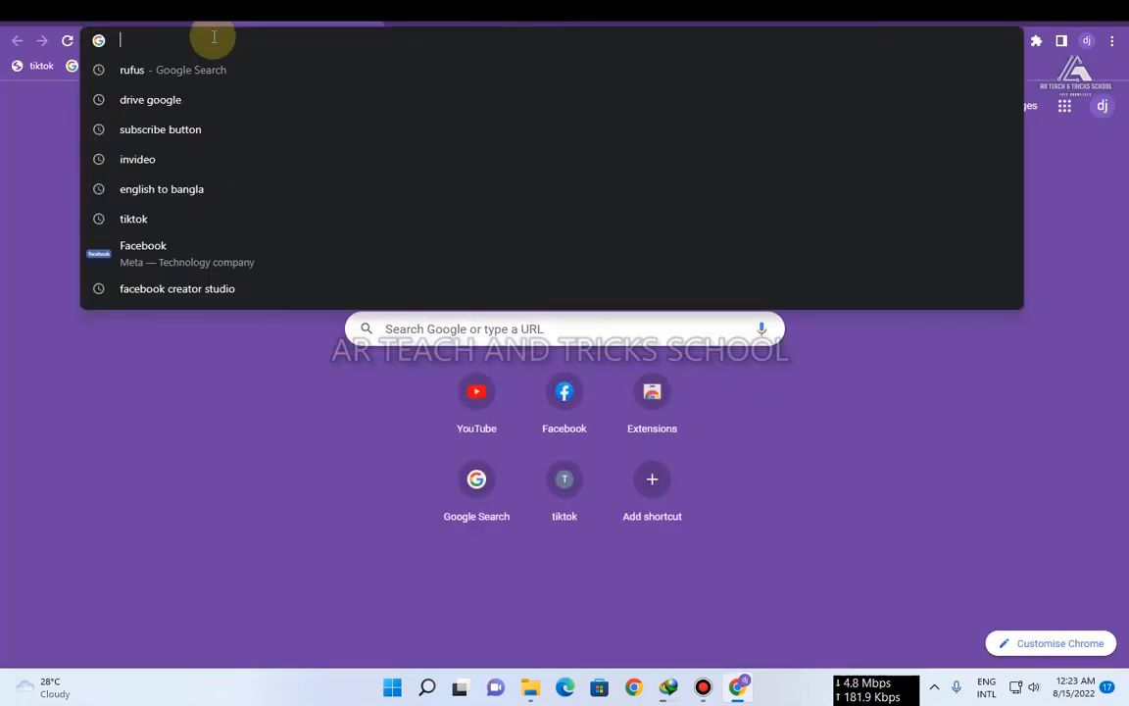
type("window")
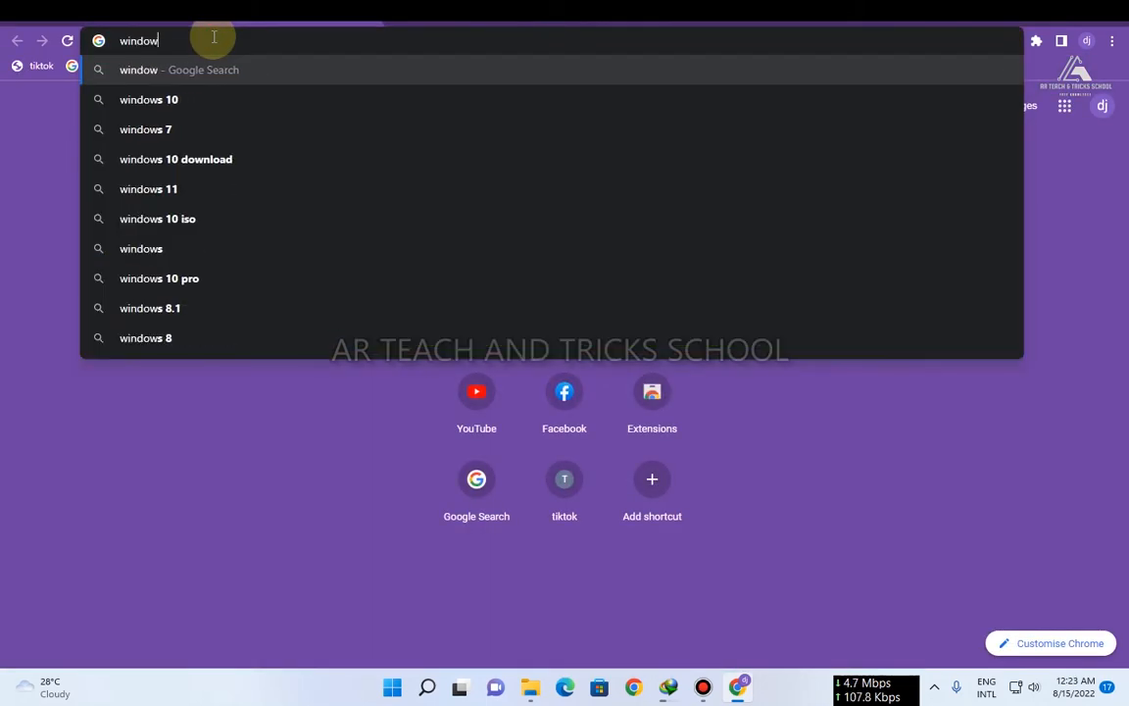
type("s 11")
key("Return")
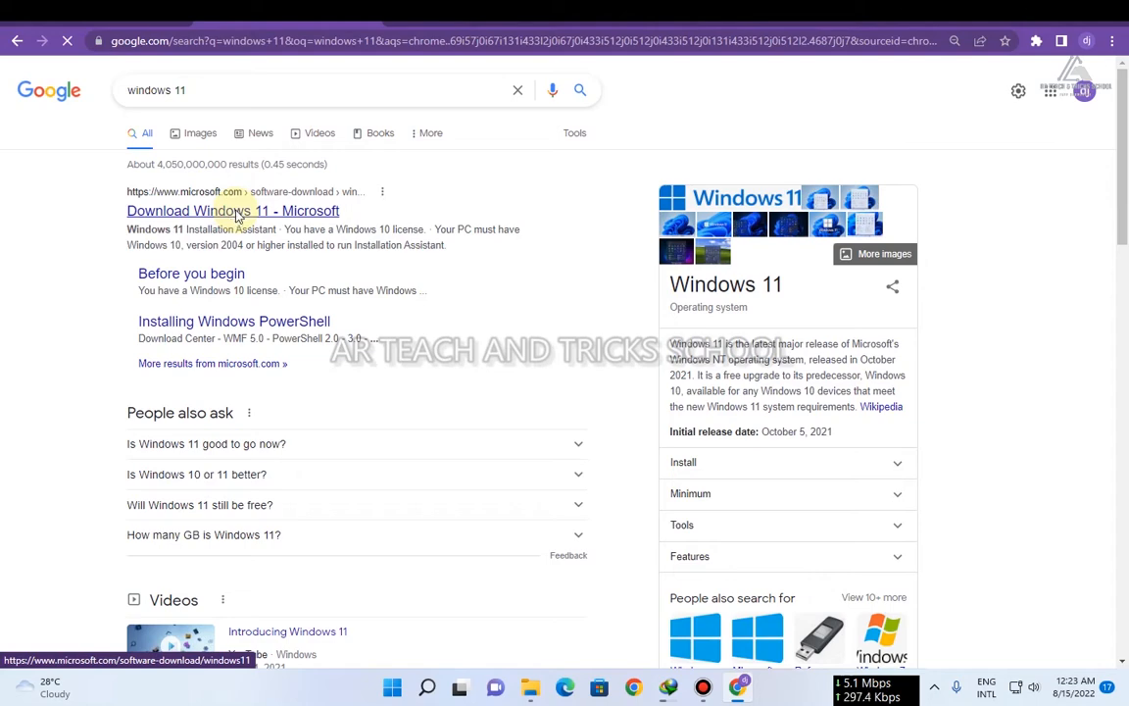
left_click(235, 212)
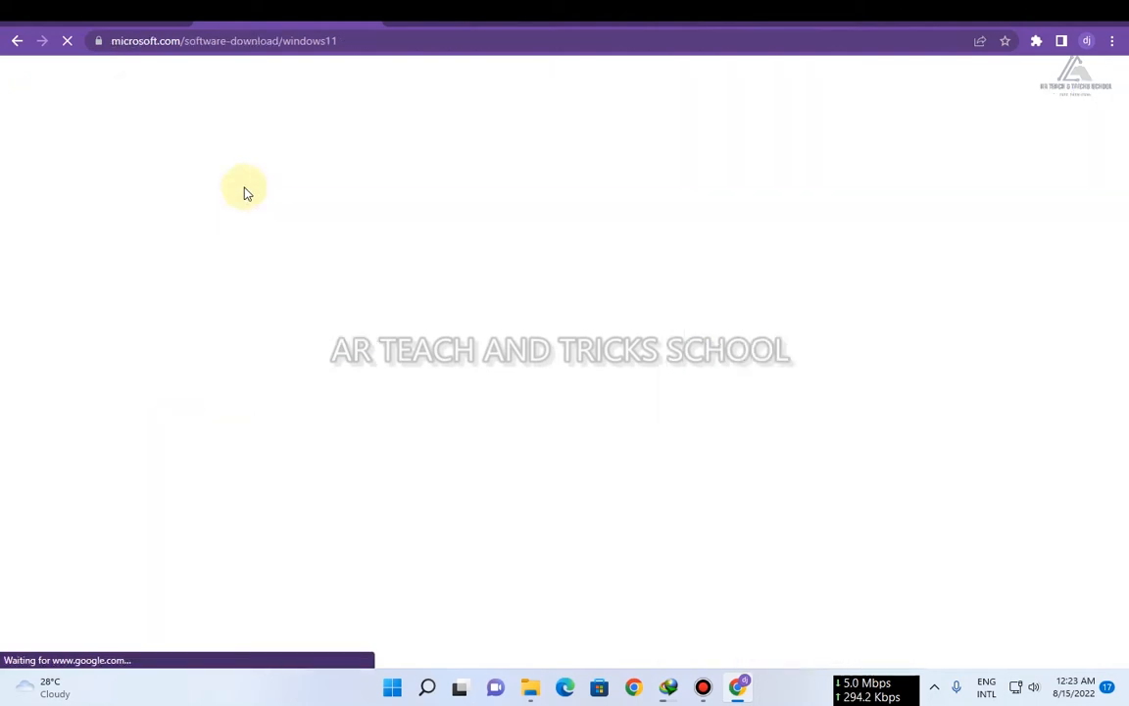
scroll(196, 549, "down", 3)
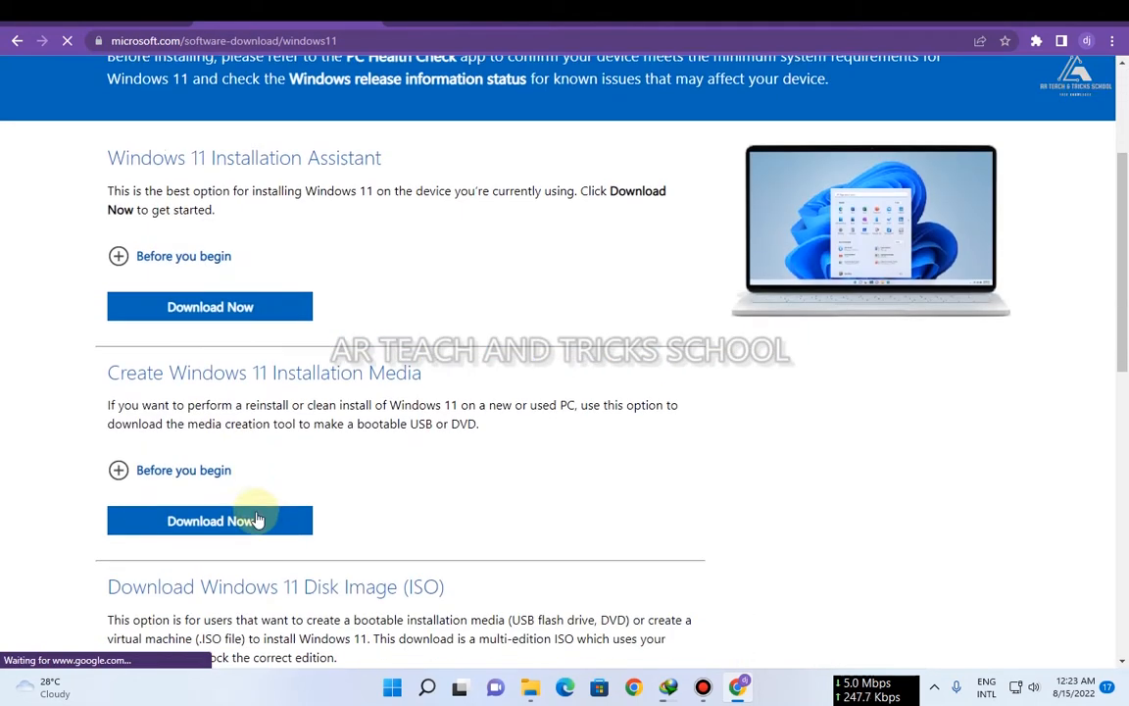
scroll(245, 500, "down", 3)
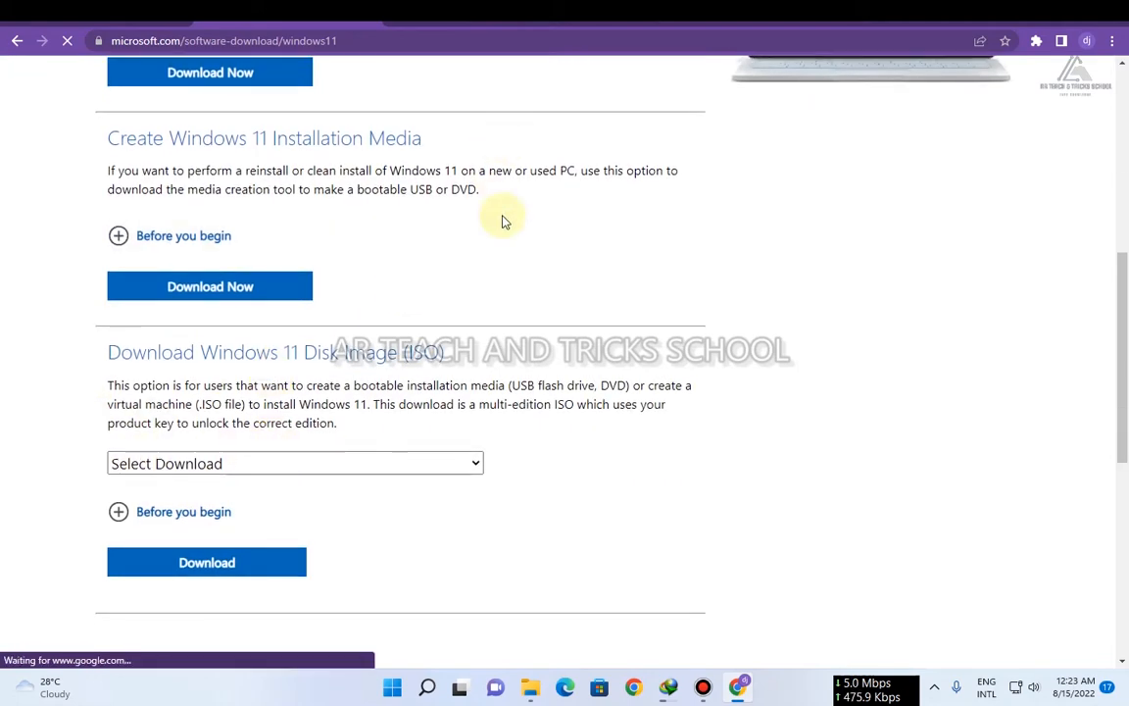
Step: Open the browser's developer tools for the Windows 11 download page
right_click(582, 250)
left_click(611, 514)
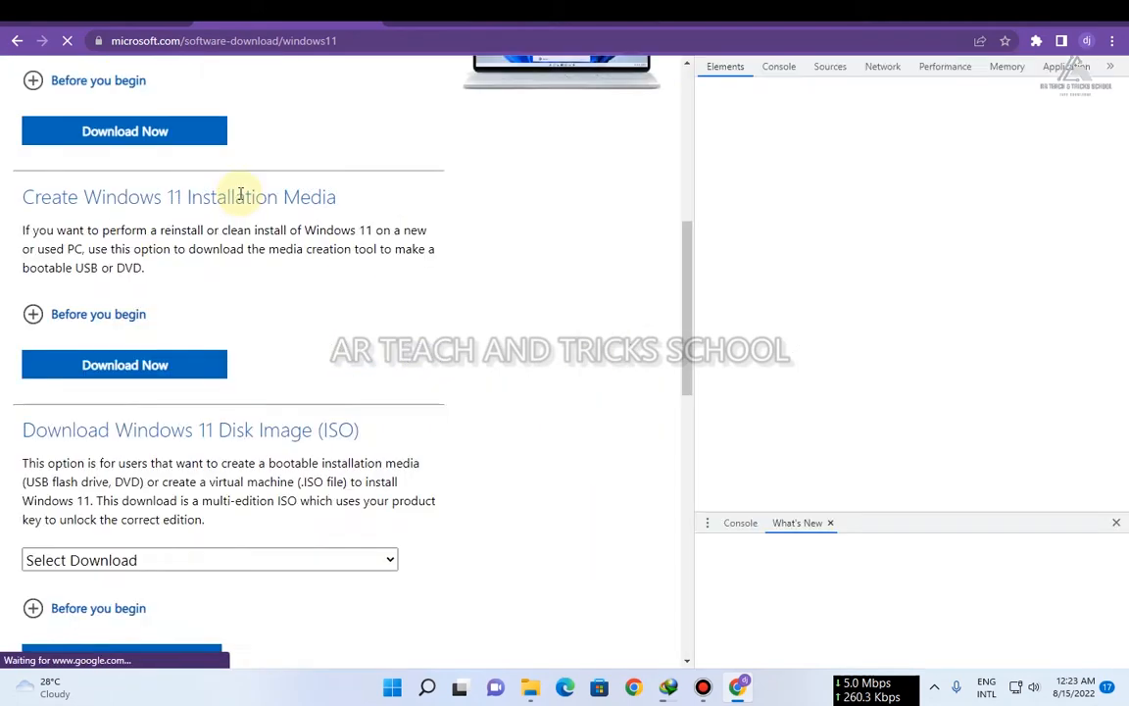
scroll(98, 372, "down", 2)
scroll(101, 390, "up", 3)
scroll(265, 302, "down", 3)
scroll(235, 265, "up", 7)
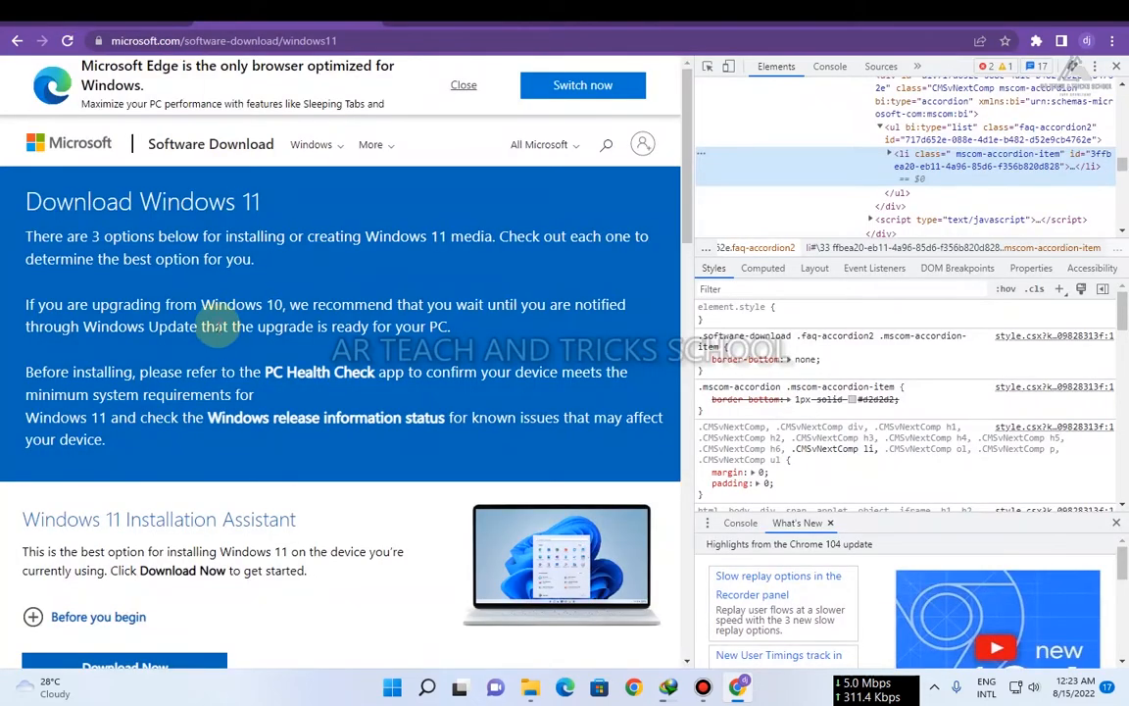
scroll(221, 323, "down", 5)
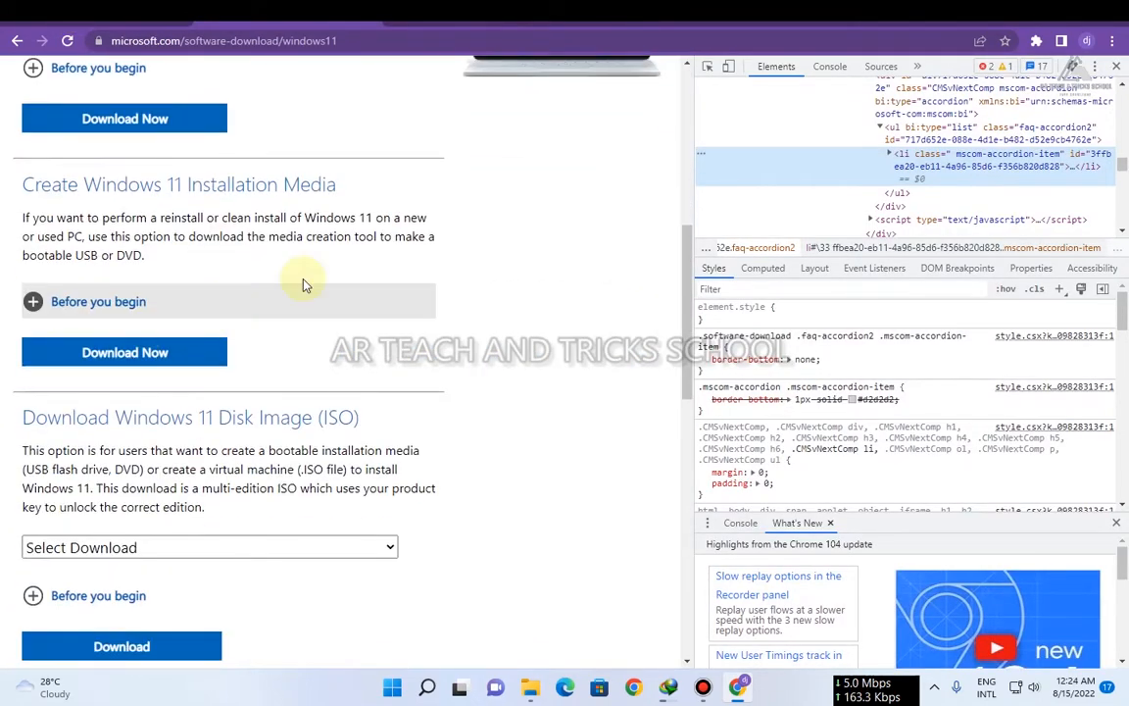
Step: Reload the Windows 11 download page and turn on device emulation to show it in the mobile-sized view
right_click(521, 285)
left_click(558, 332)
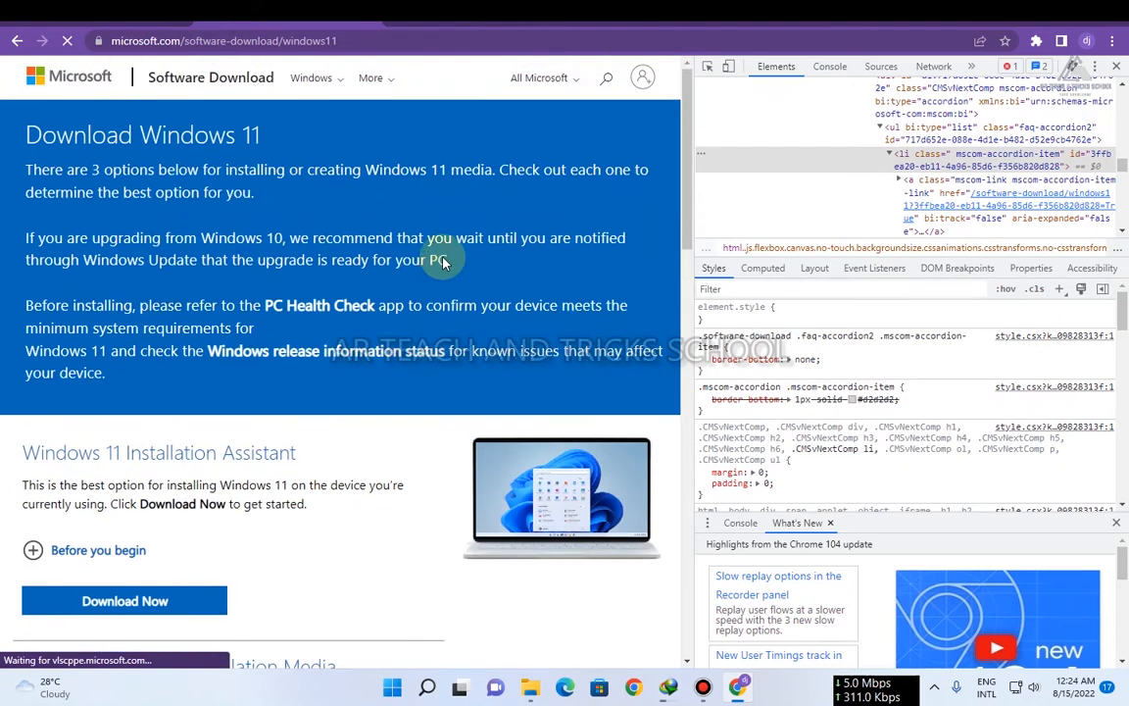
left_click(727, 67)
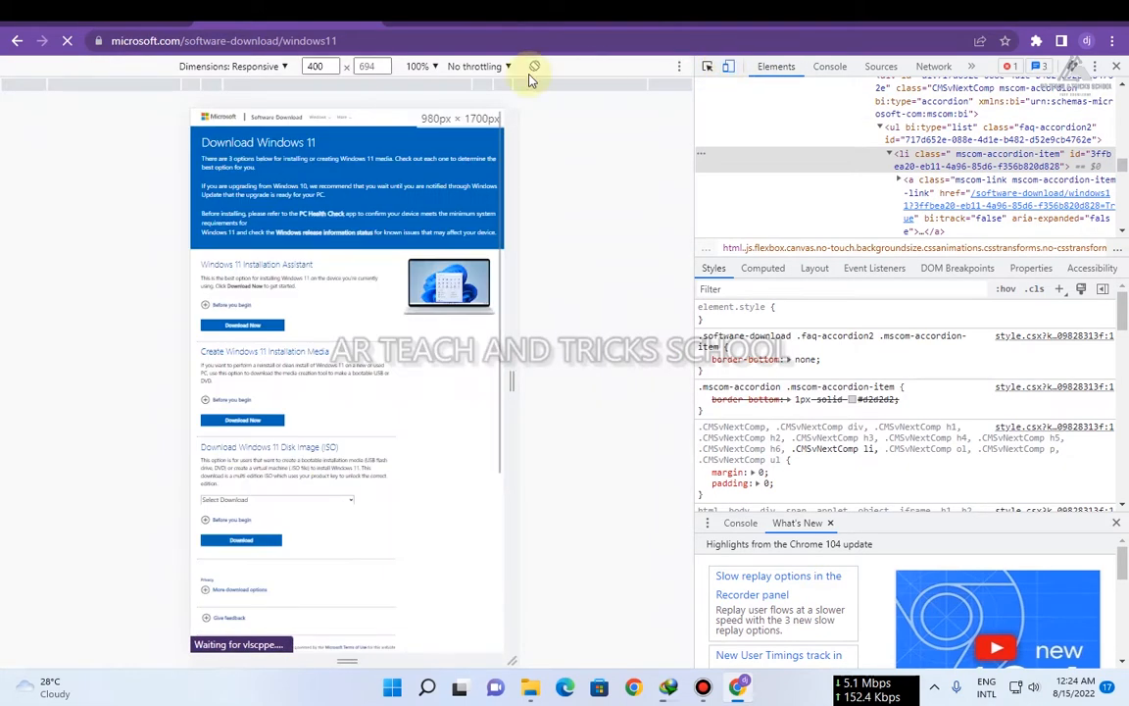
scroll(438, 327, "down", 5)
scroll(391, 370, "up", 5)
scroll(255, 420, "down", 1)
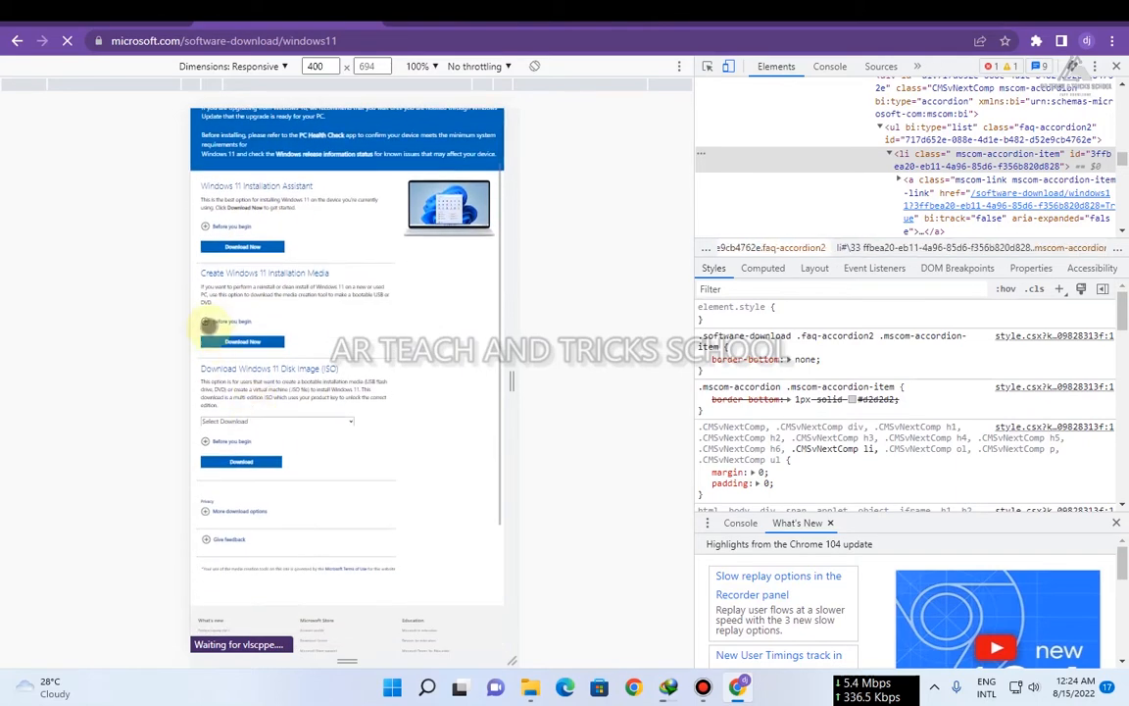
Step: Choose Windows 11 (multi-edition ISO) as the disk image and request its download
left_click(262, 421)
left_click(265, 469)
scroll(269, 434, "down", 2)
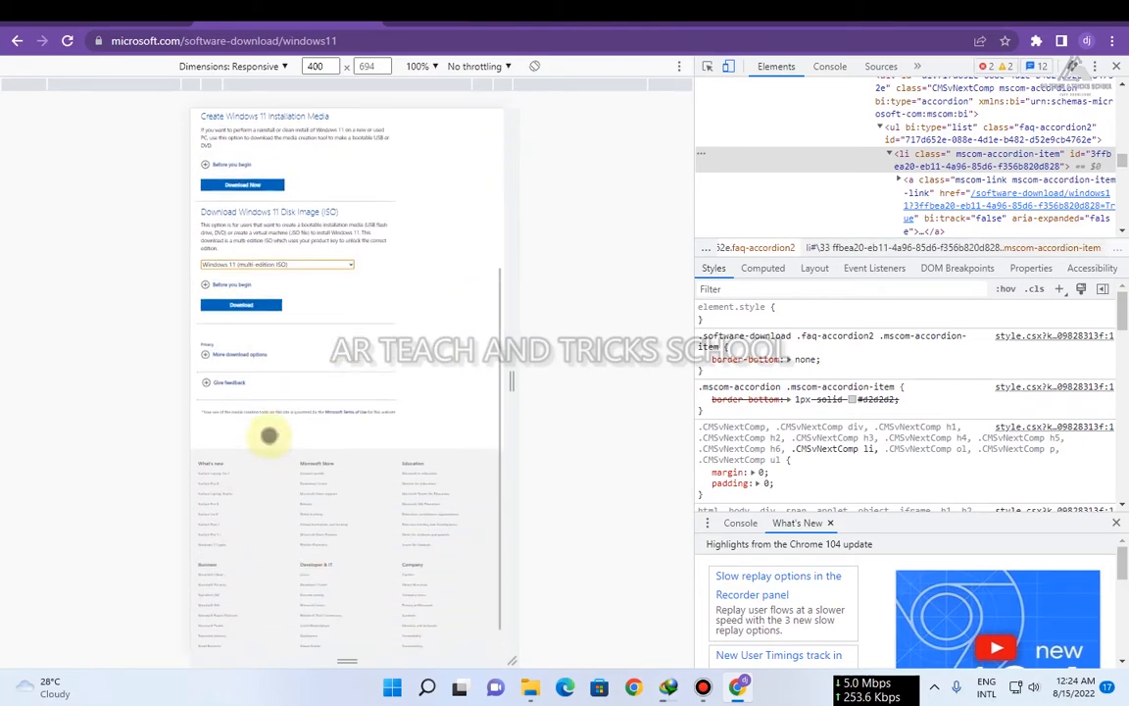
left_click(245, 307)
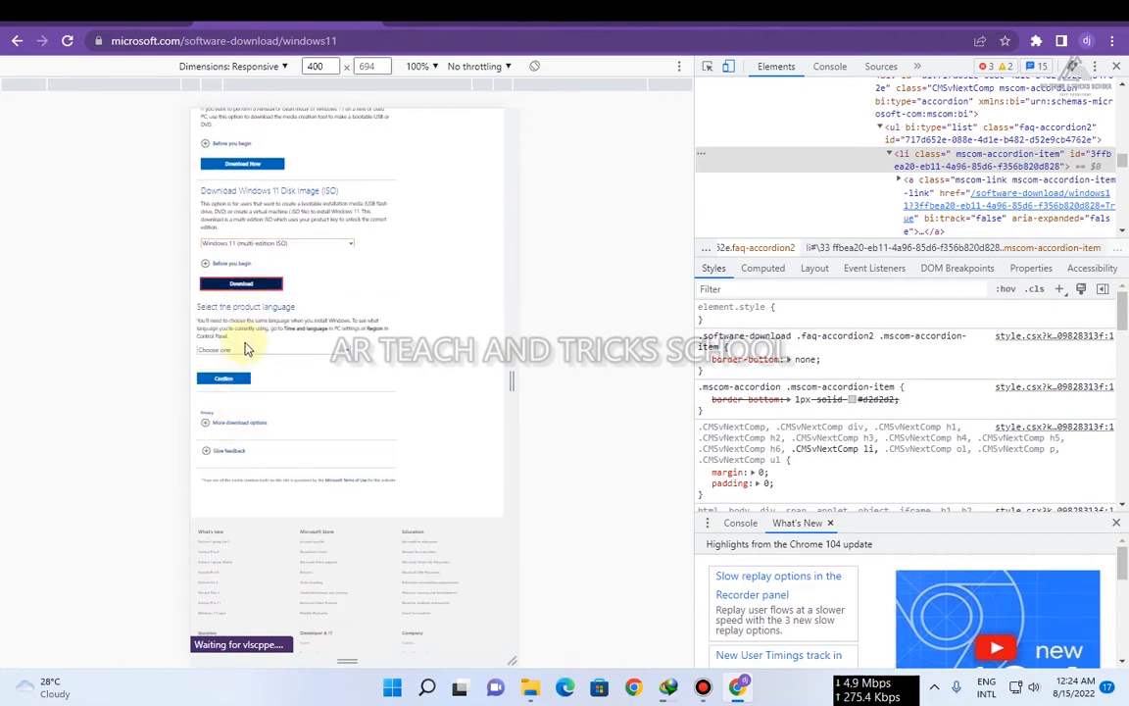
Step: Set the product language to English (United States) and confirm it
left_click(245, 349)
scroll(232, 411, "down", 7)
scroll(235, 431, "up", 6)
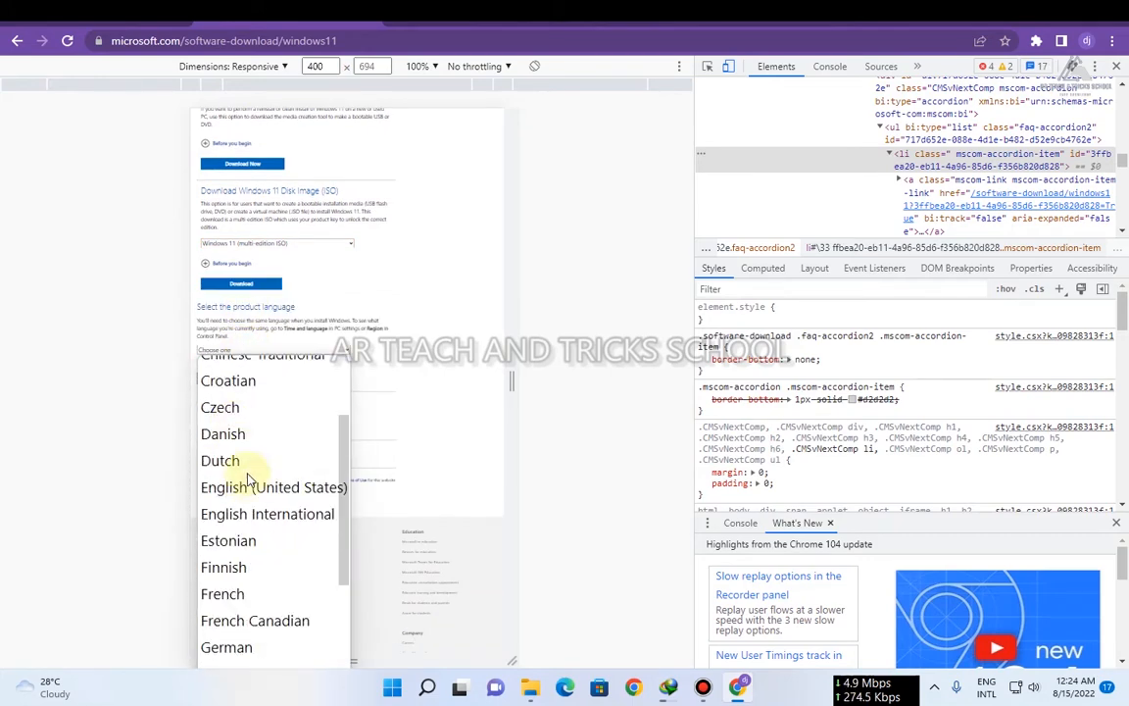
left_click(260, 486)
left_click(235, 379)
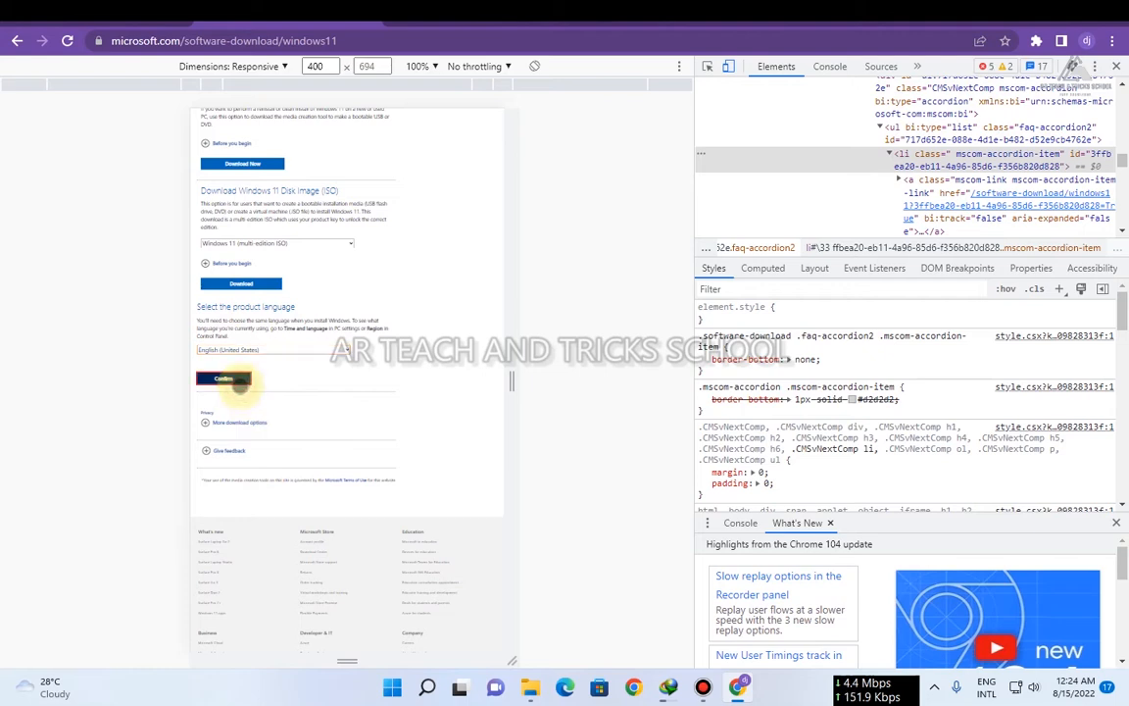
scroll(239, 385, "down", 1)
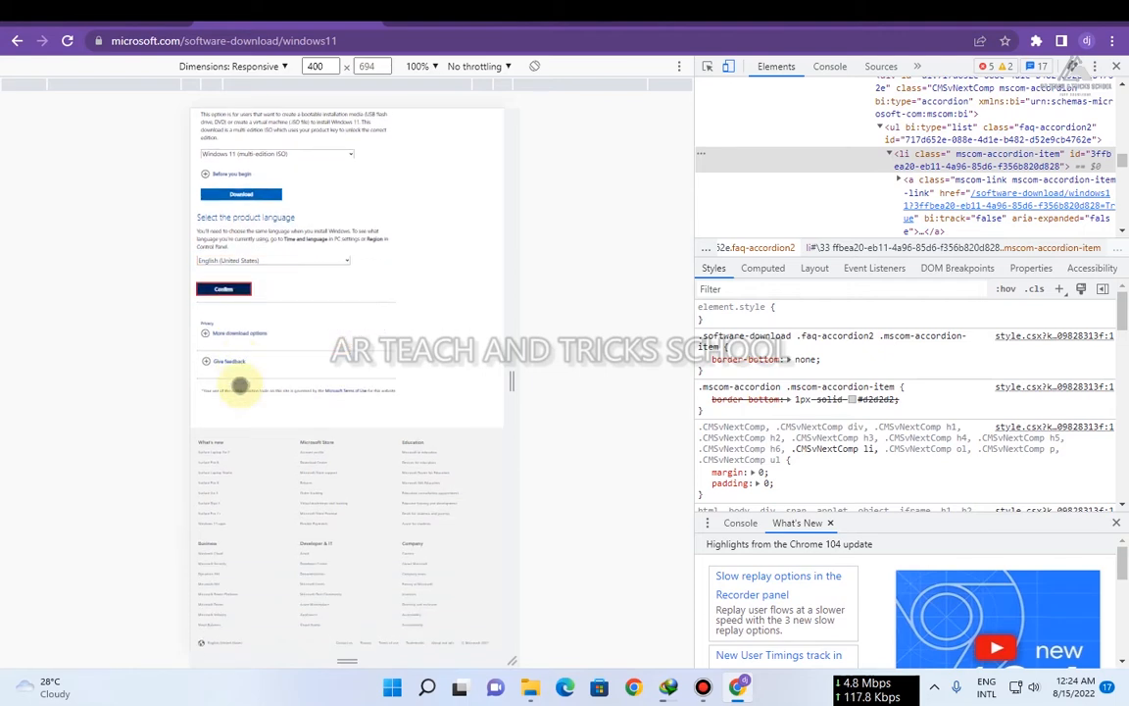
scroll(240, 385, "down", 1)
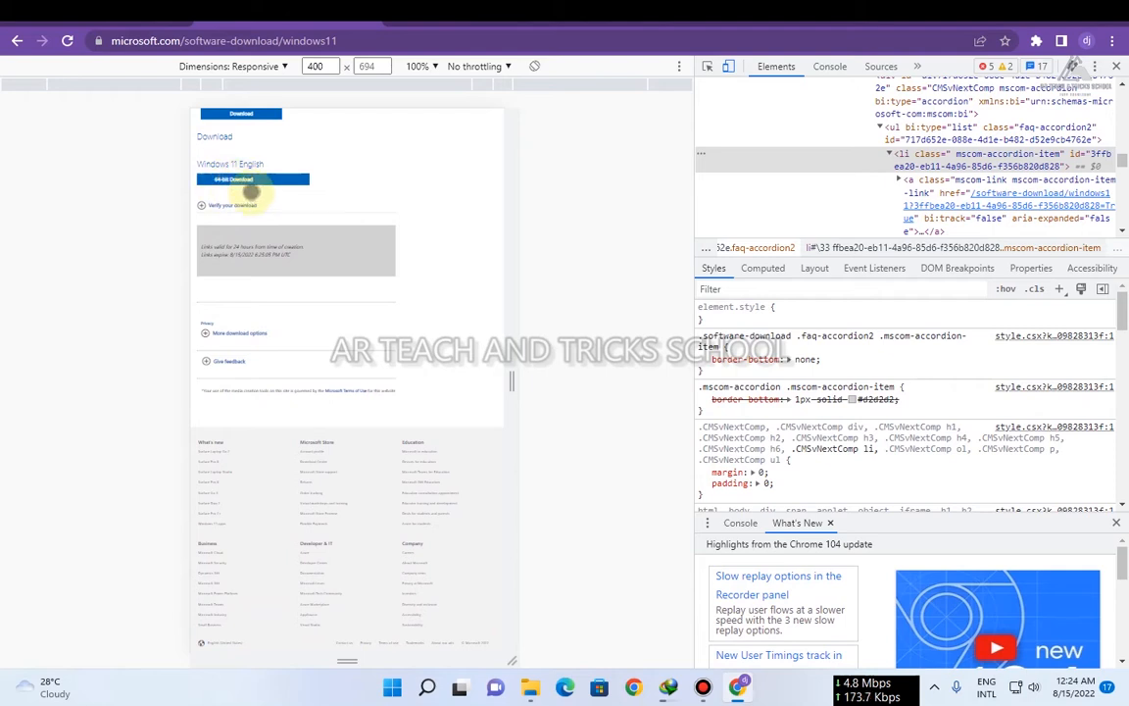
Step: Start the 64-bit Windows 11 download to J:\Win11_English_x64v1_3.iso, then dismiss the download manager's message on the desktop
left_click(251, 183)
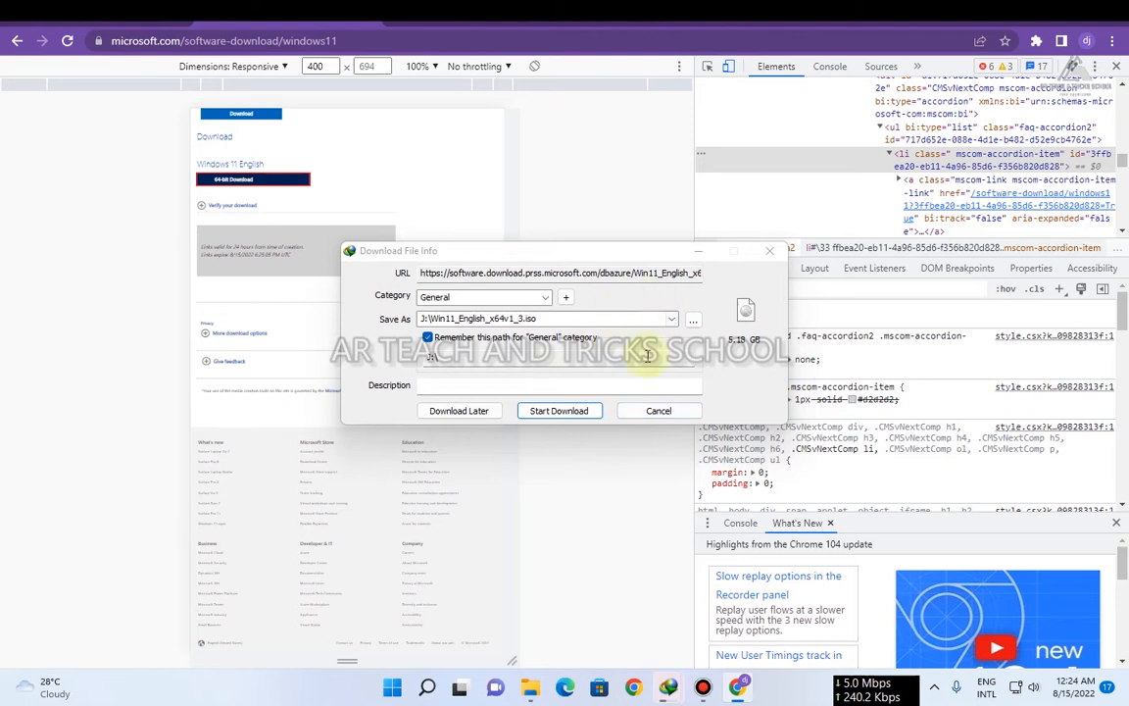
left_click(559, 410)
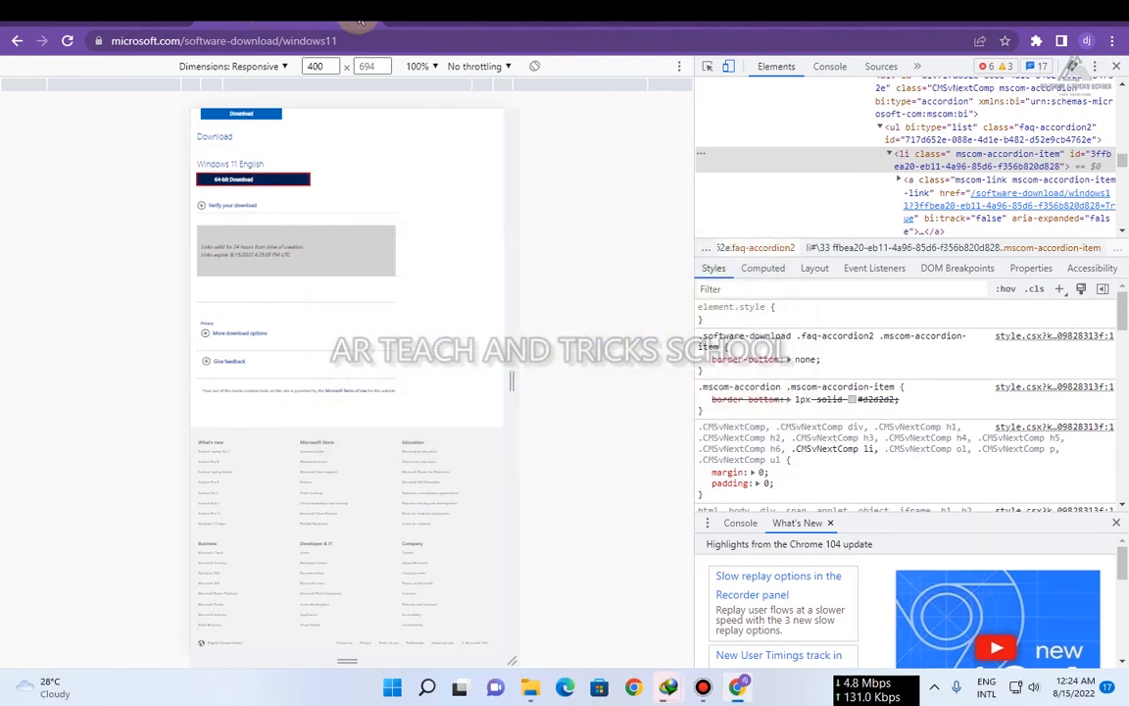
left_click(1047, 8)
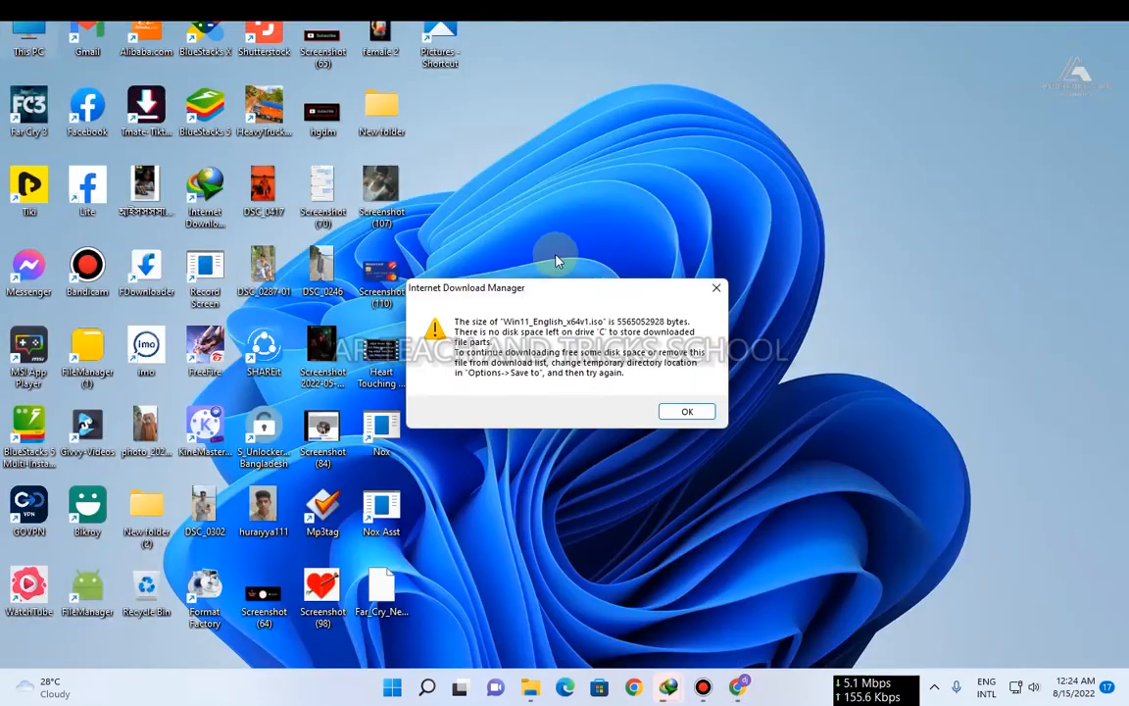
left_click(738, 290)
left_click(701, 287)
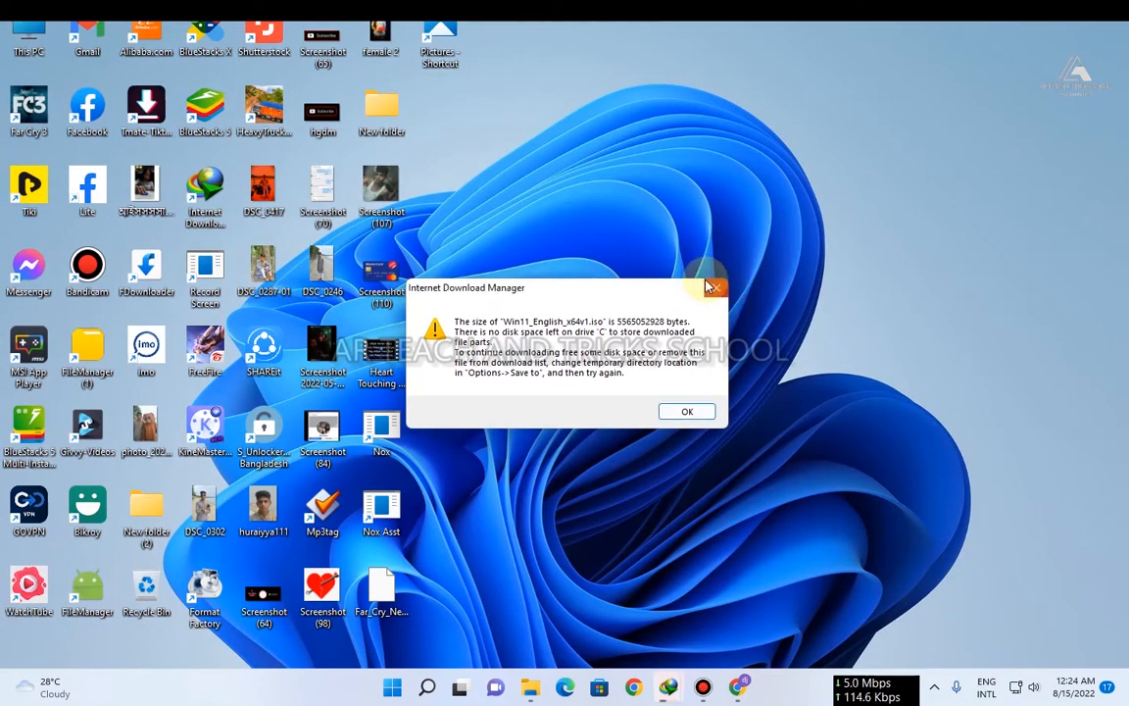
left_click(716, 287)
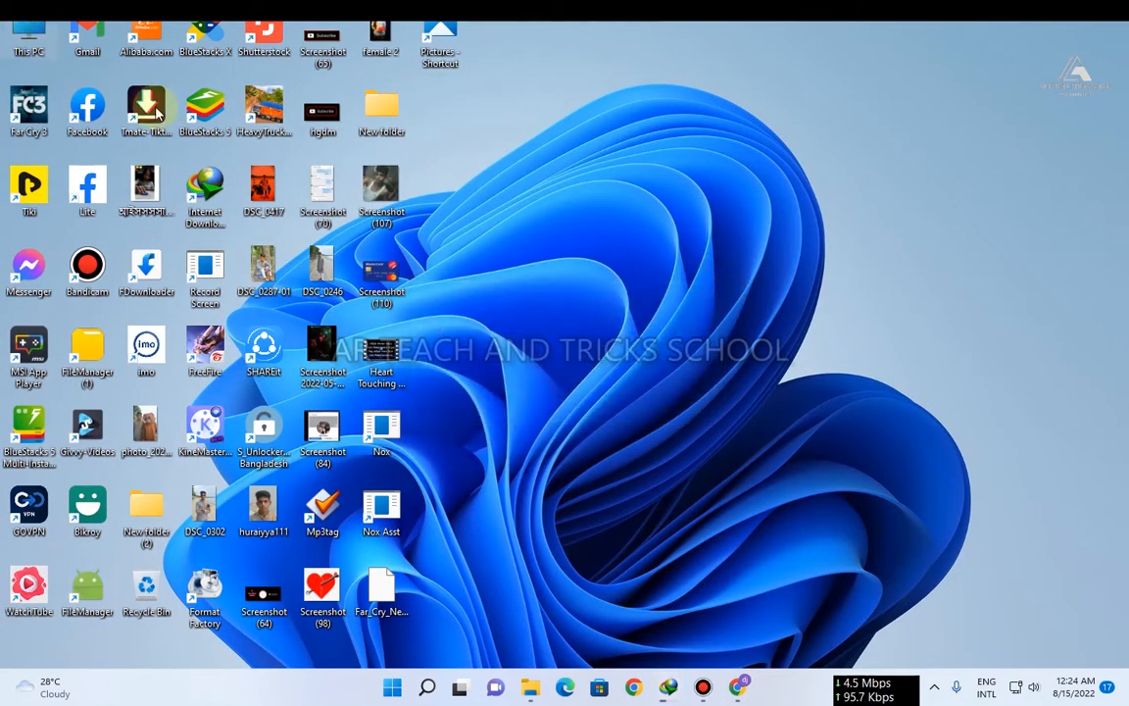
Step: Open New Volume (J:) in File Explorer and launch rufus-3.20 from it
double_click(30, 34)
double_click(885, 307)
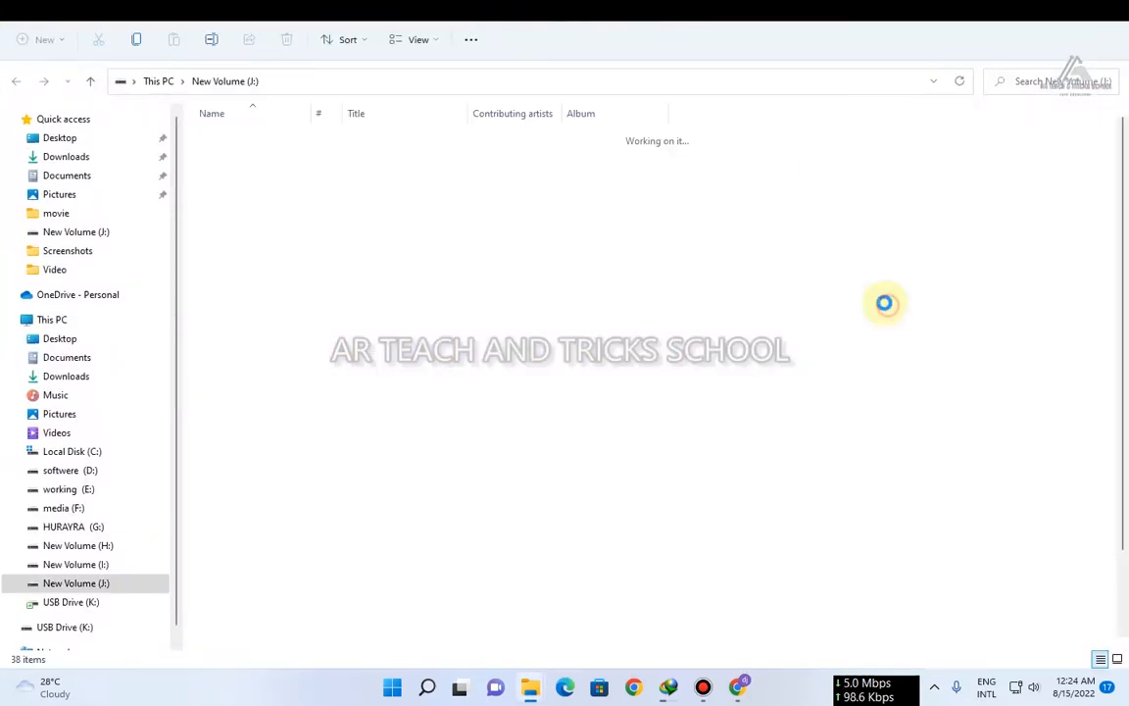
scroll(290, 480, "down", 2)
left_click(262, 526)
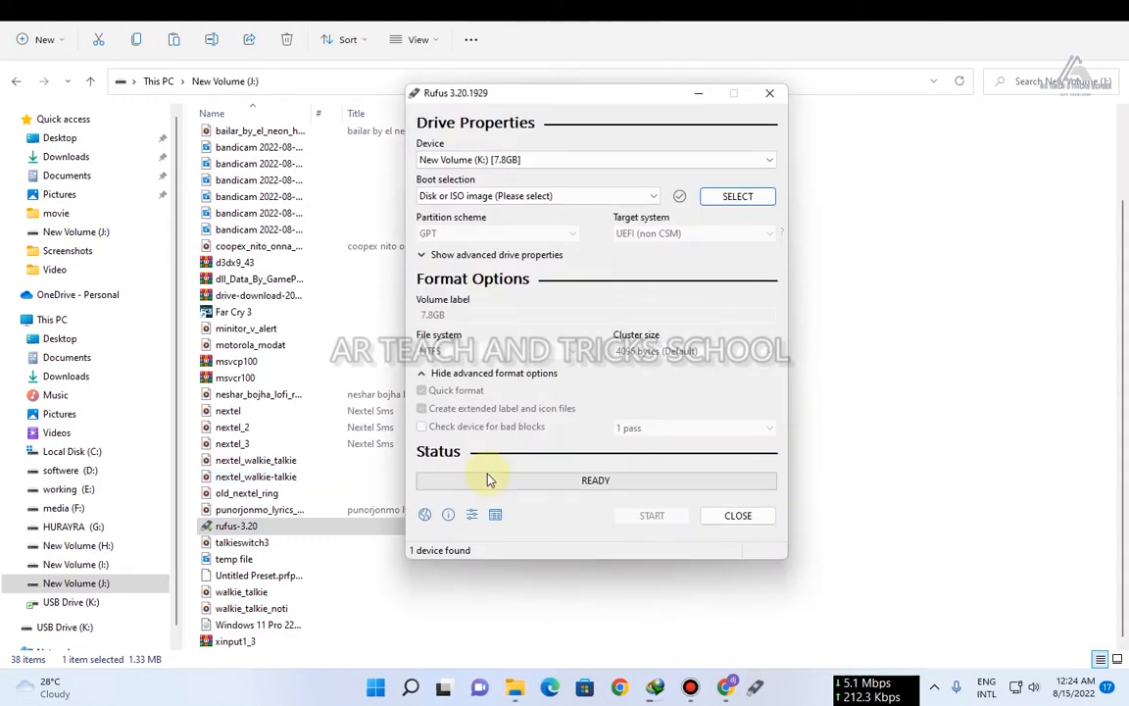
Step: Load Windows 11 Pro 22000.613 21H2 Non-TPM 2.0 x64 En-US (Pre-activated)_3.iso from New Volume (J:) as the boot image
left_click(737, 199)
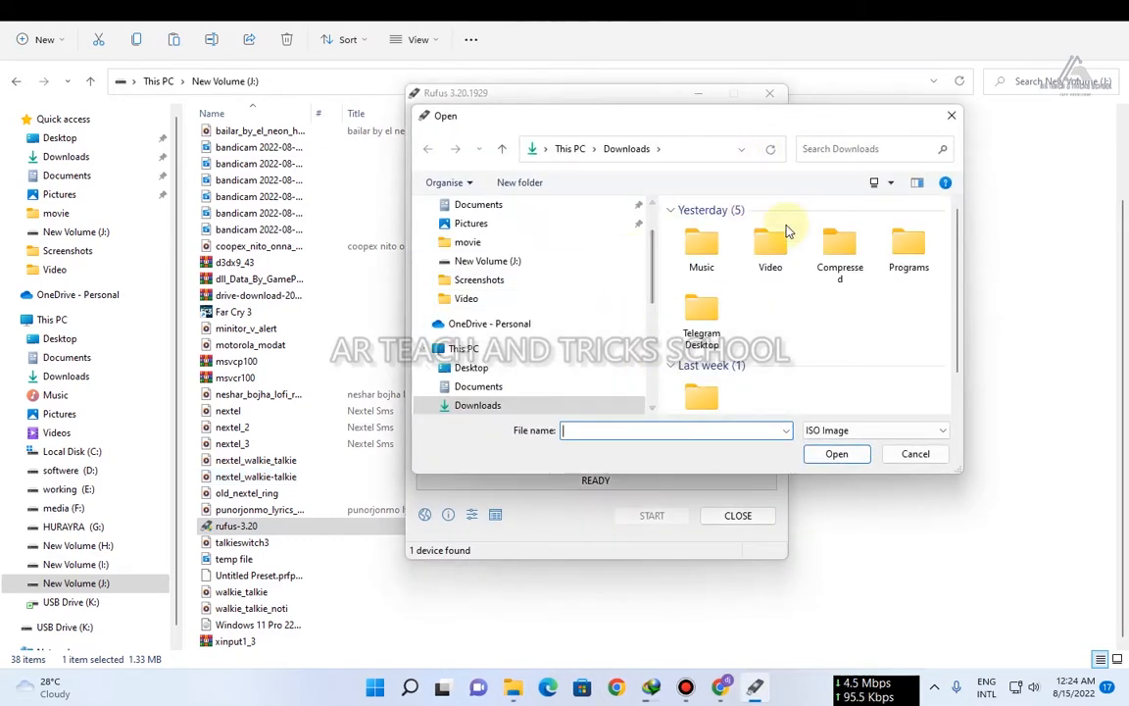
scroll(476, 361, "down", 4)
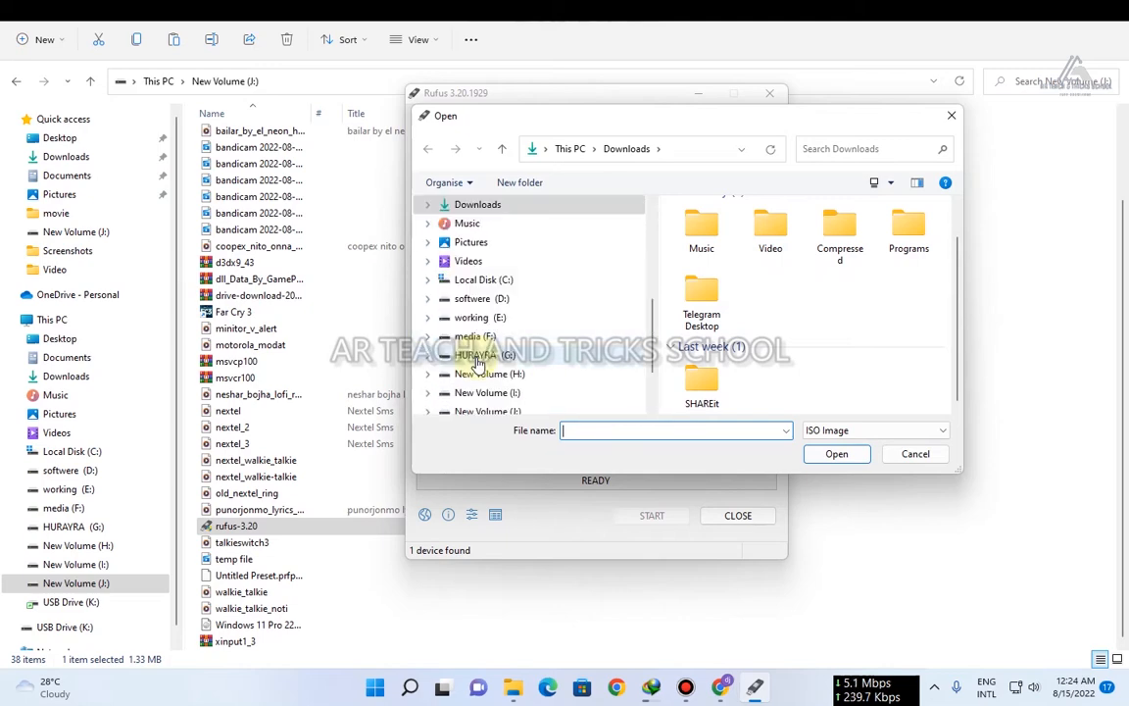
scroll(477, 360, "down", 2)
left_click(488, 318)
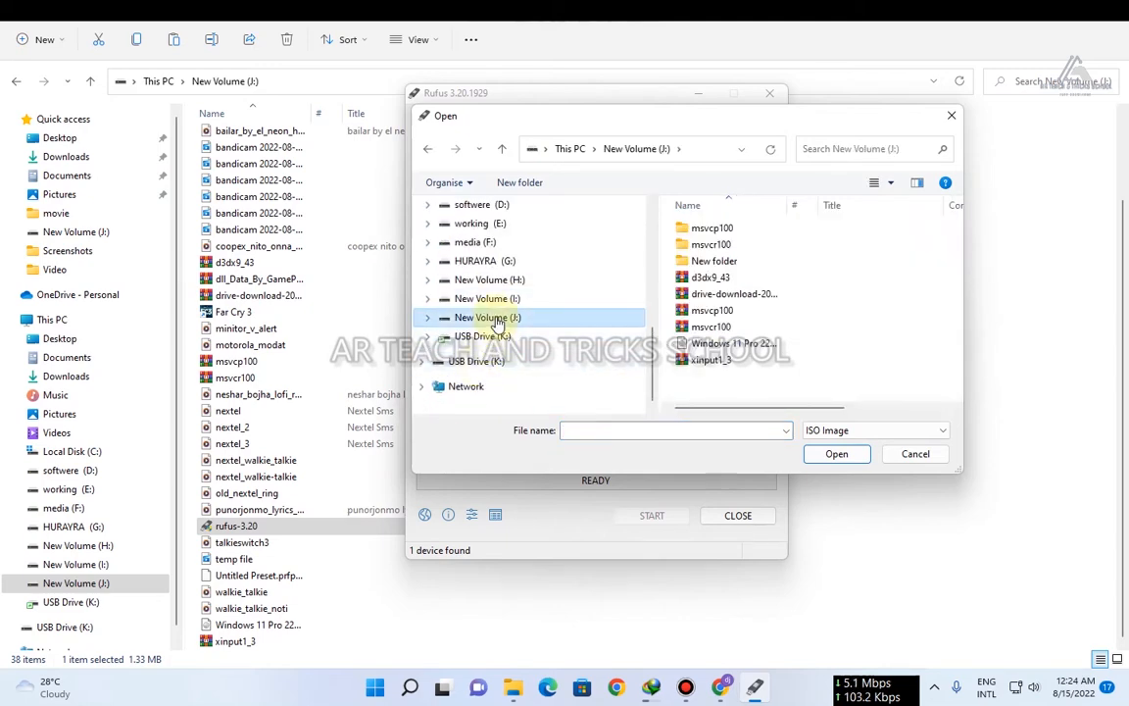
left_click_drag(774, 112, 517, 376)
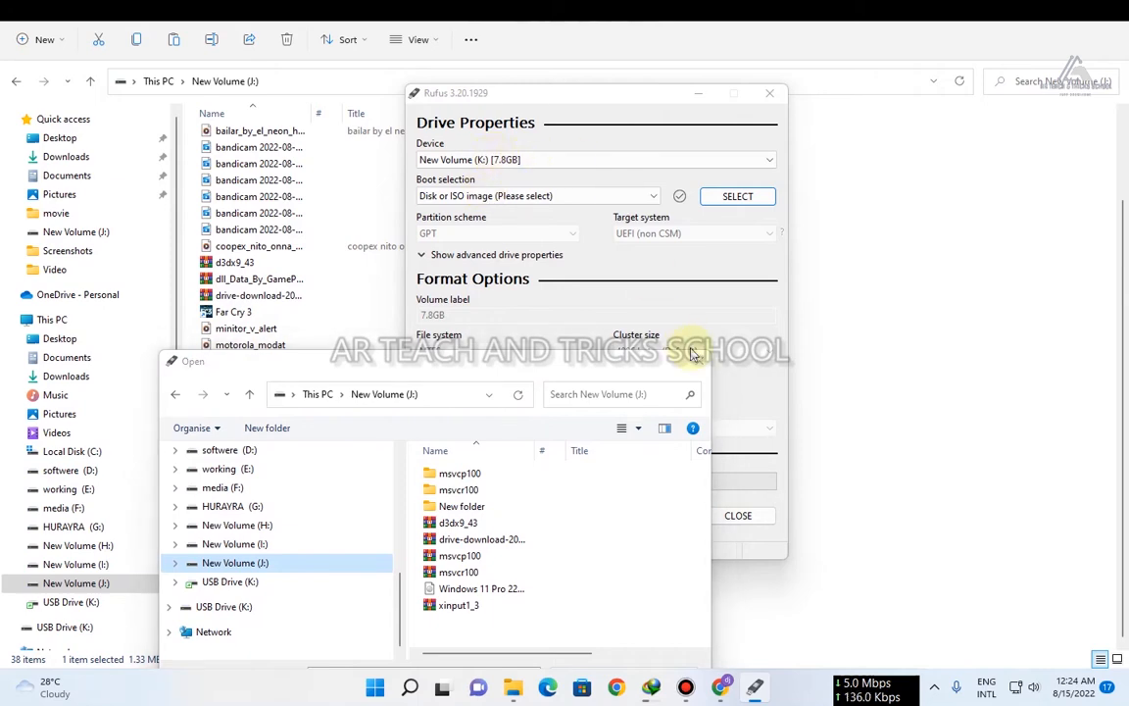
left_click_drag(640, 363, 707, 227)
left_click(520, 437)
left_click(529, 454)
left_click(652, 564)
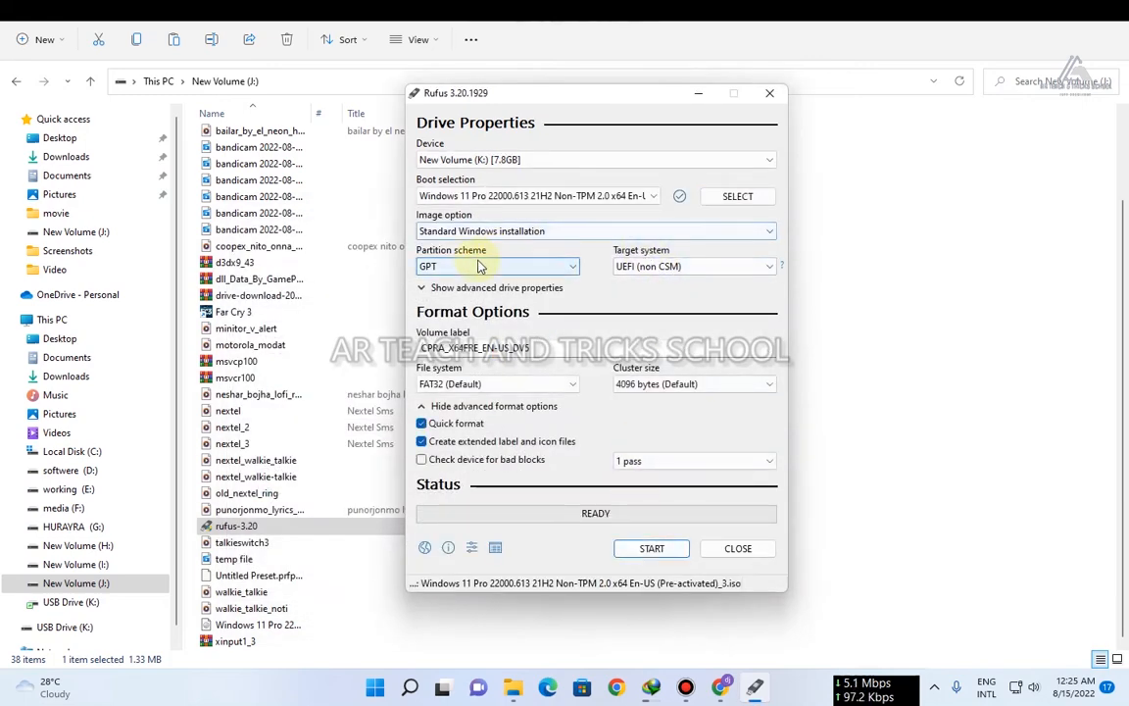
Step: Choose New Volume (K:) [7.8GB] as the target device and Standard Windows installation as the image option
left_click(511, 161)
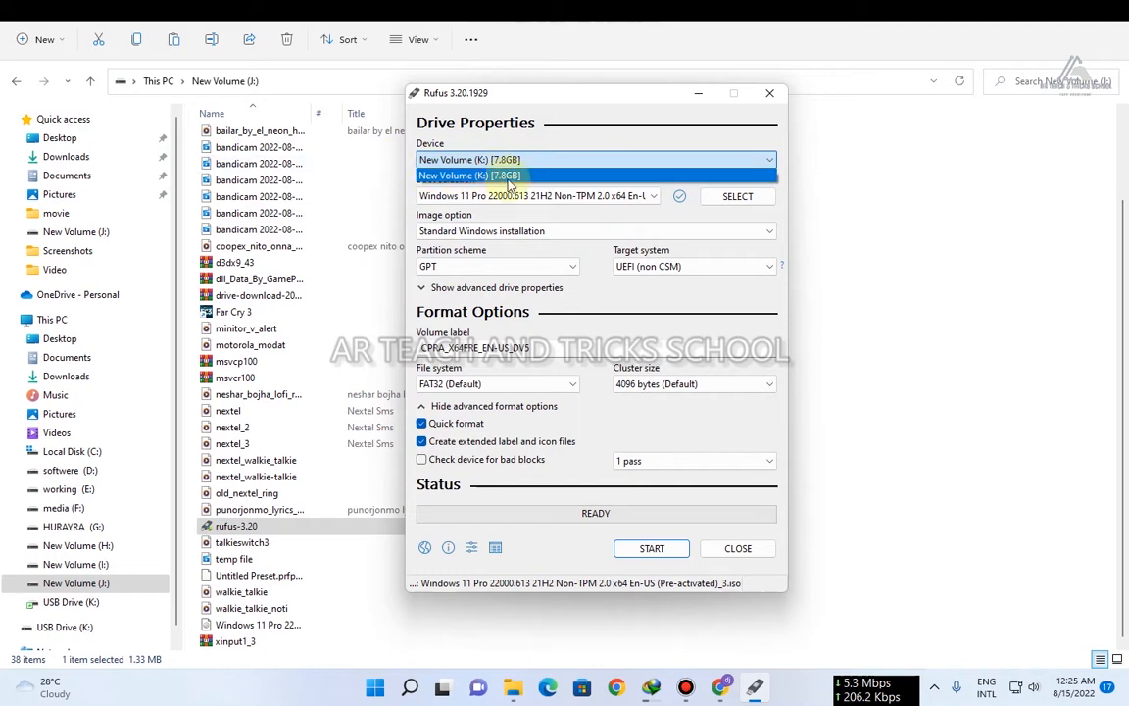
left_click(470, 177)
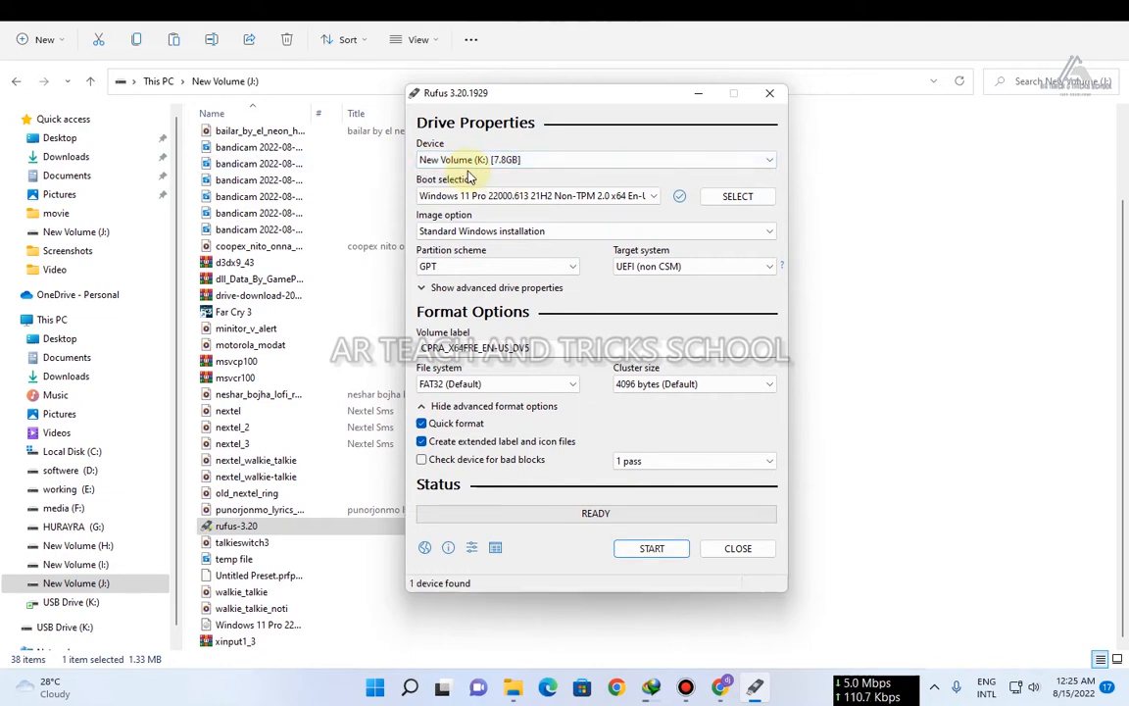
left_click(496, 162)
left_click(524, 174)
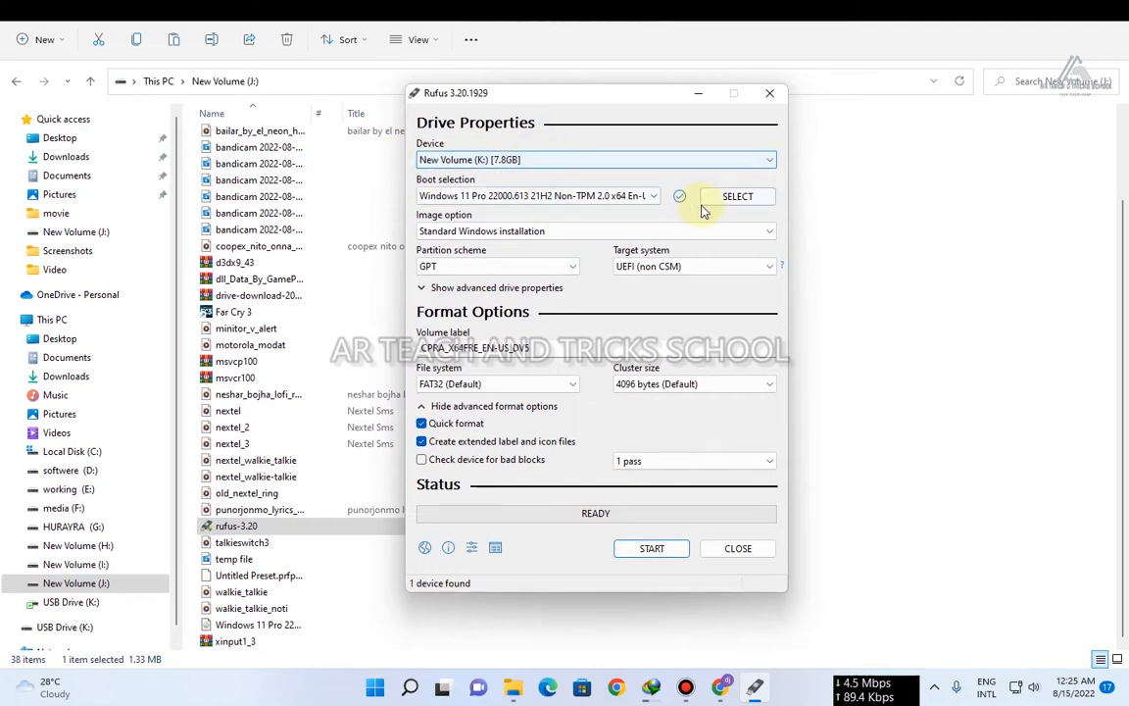
left_click(505, 230)
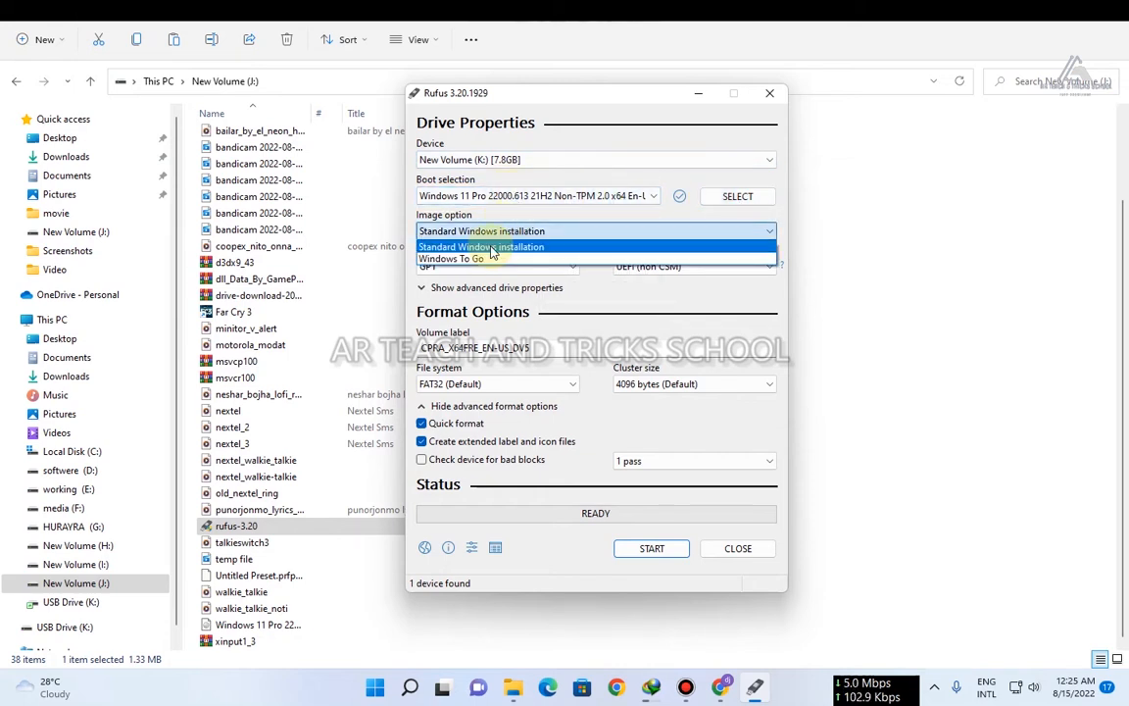
left_click(494, 248)
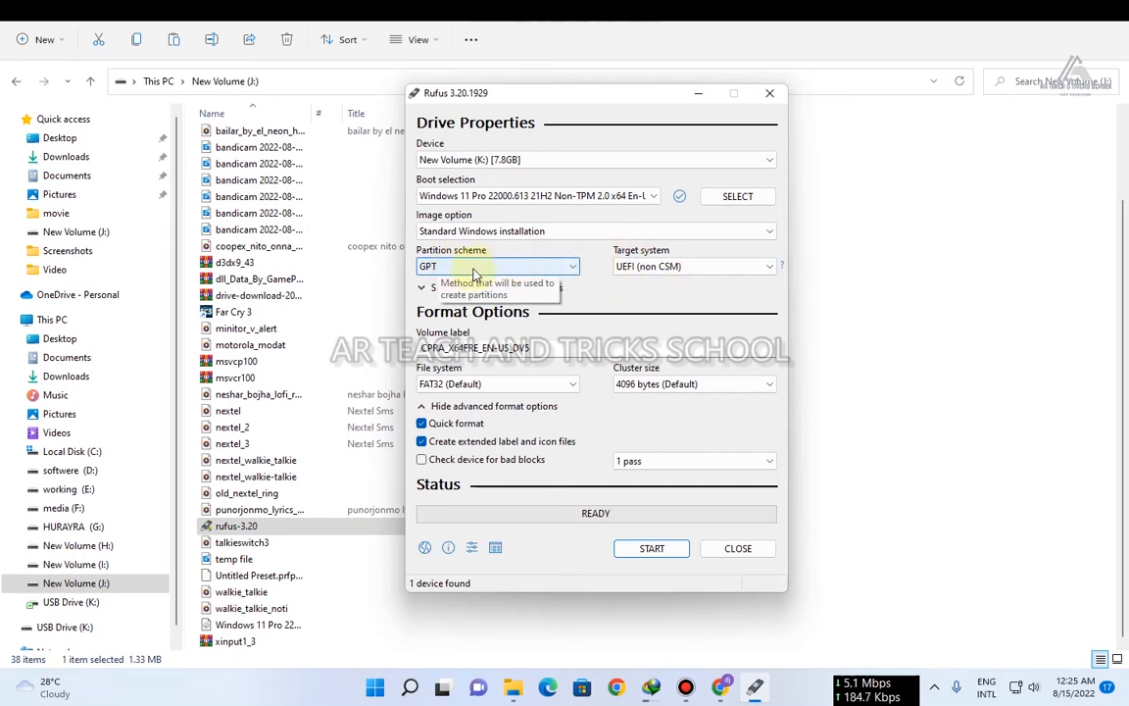
Step: Open Windows Disk Management and maximize its window
right_click(375, 688)
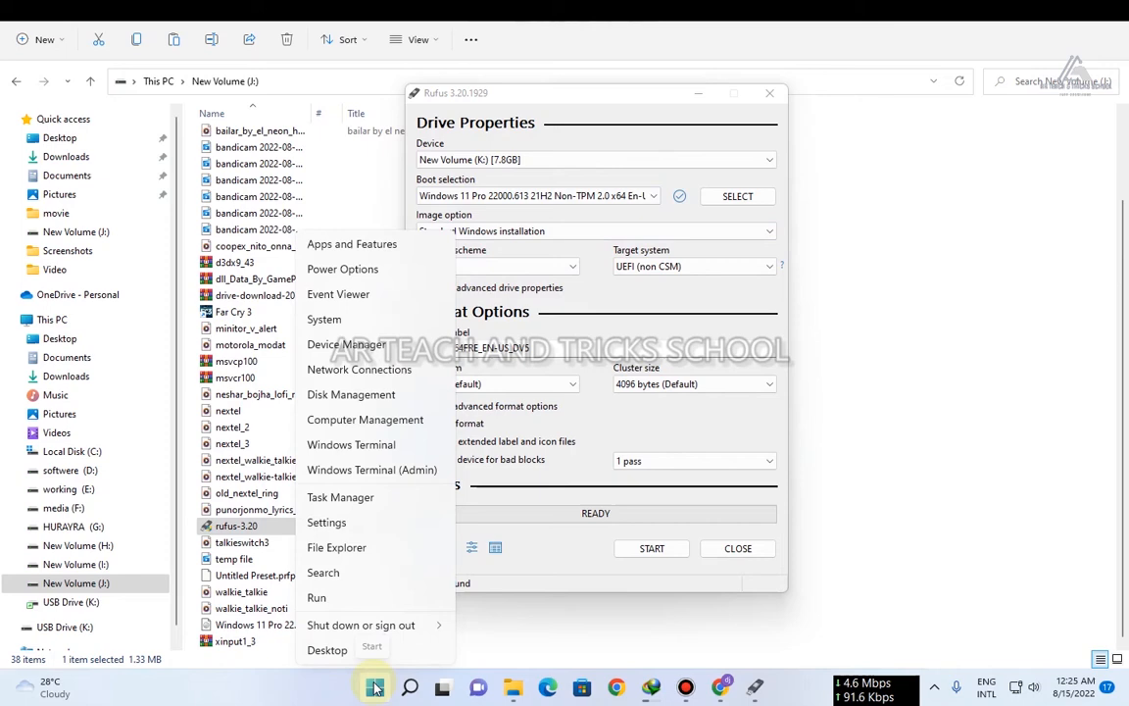
left_click(341, 397)
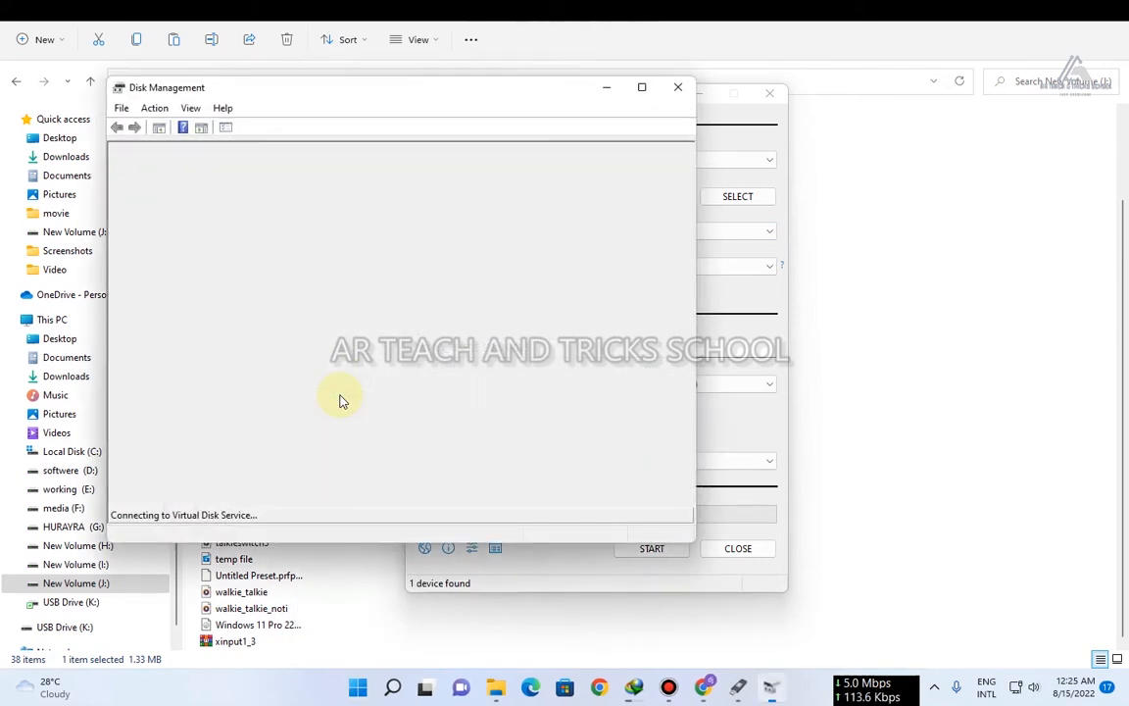
left_click(641, 88)
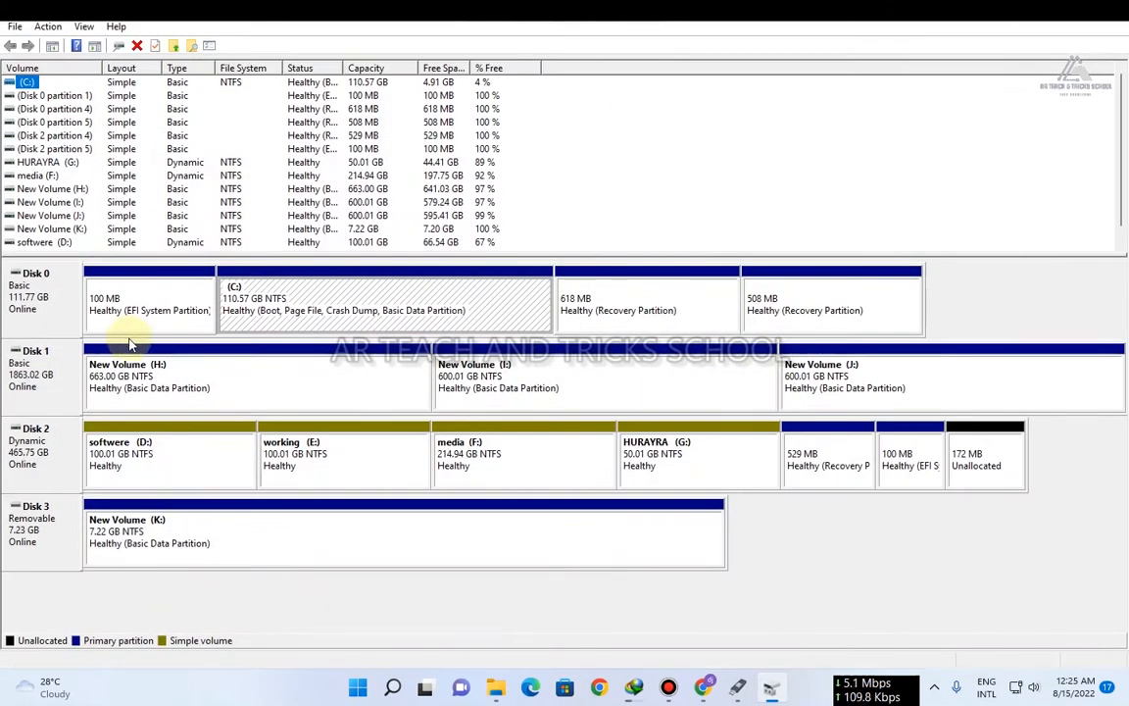
Step: Look through the properties of the C: volume on Disk 0 for its partition style, then close them
right_click(292, 302)
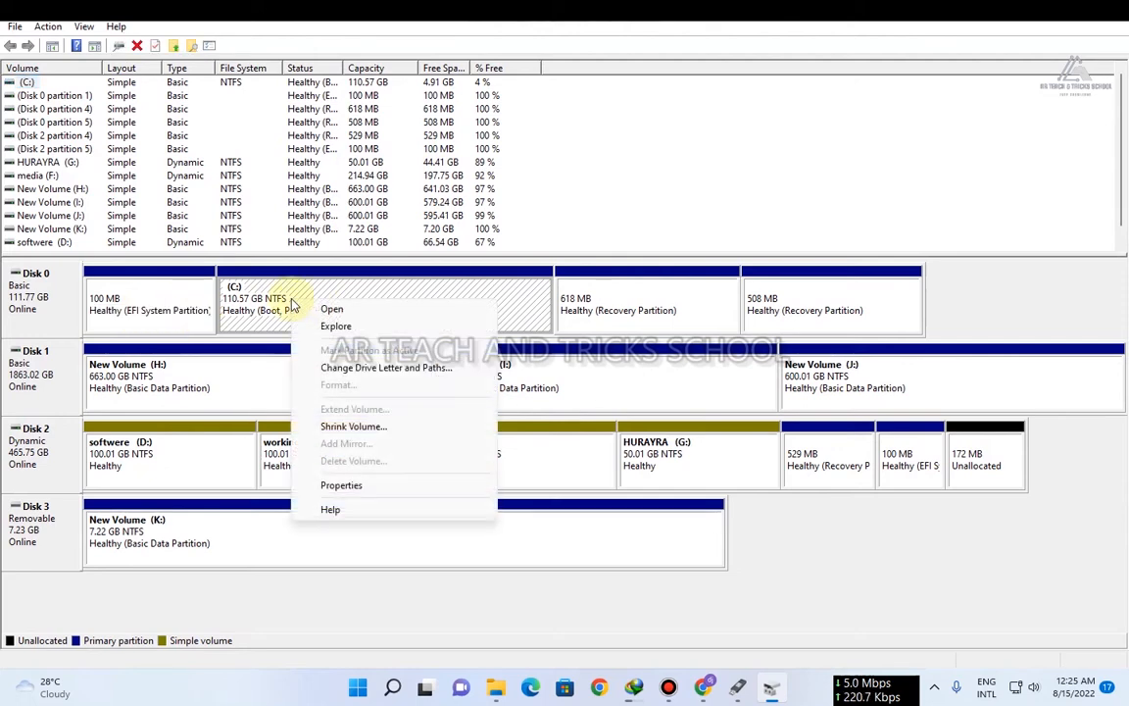
left_click(345, 485)
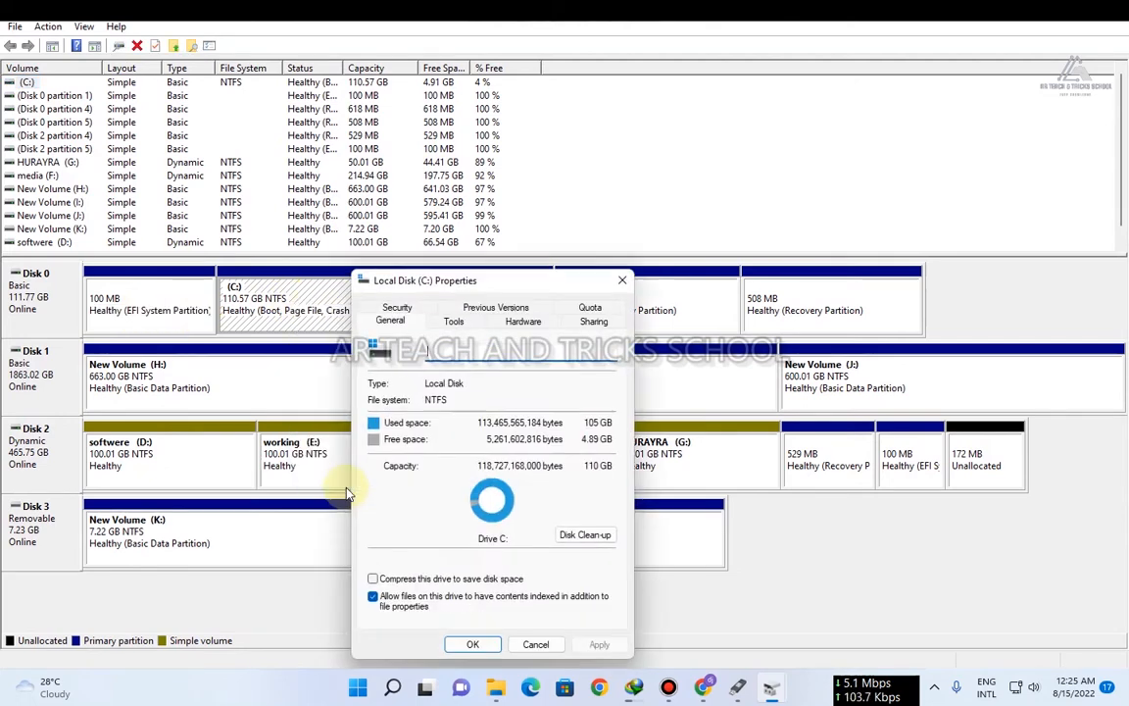
left_click(453, 322)
left_click(523, 322)
left_click(593, 321)
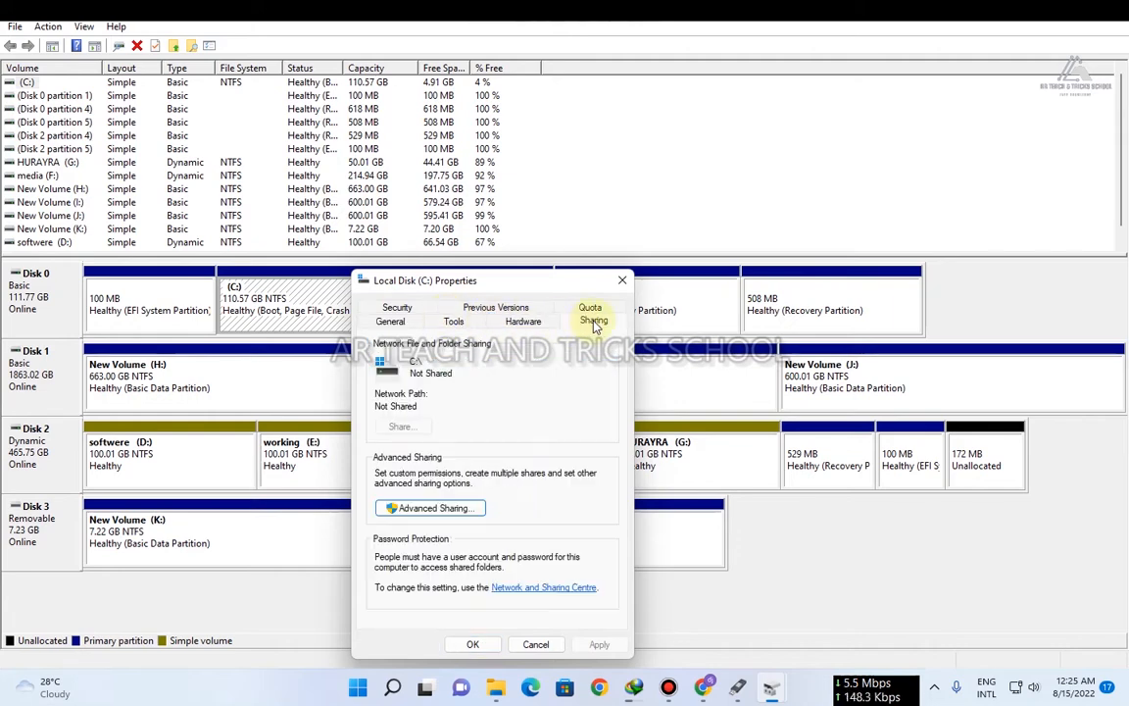
left_click(488, 309)
left_click(390, 322)
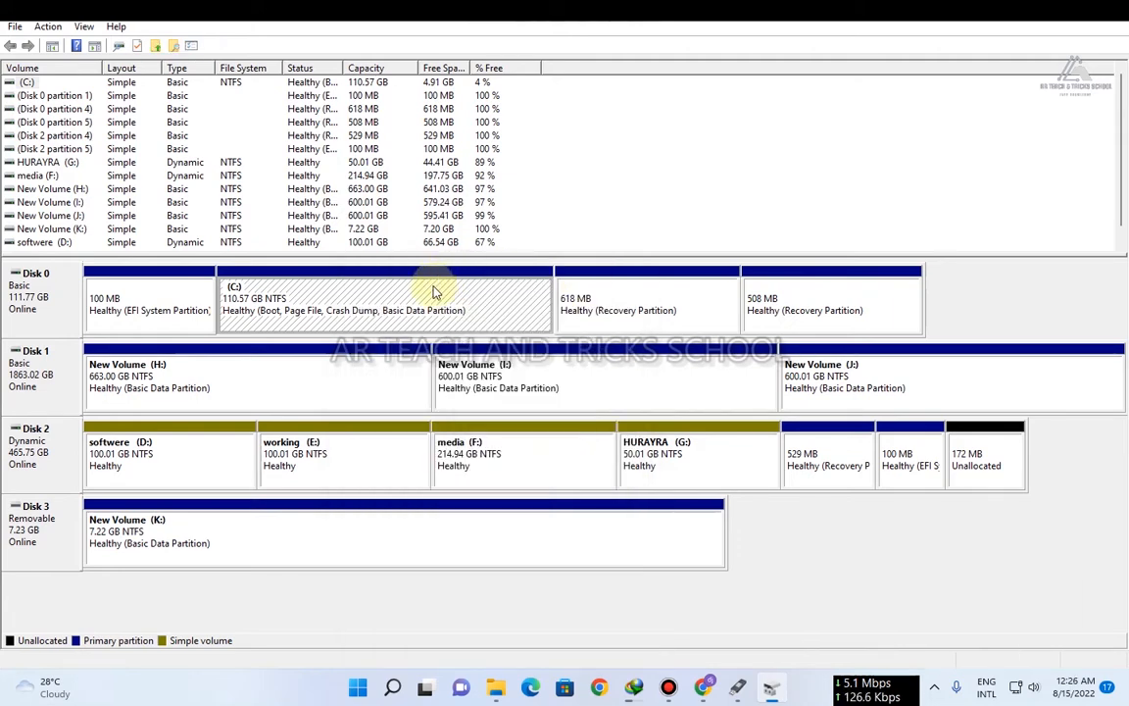
Step: Examine the policies, volumes, driver, details and events in Disk 0's properties, then close them
right_click(16, 281)
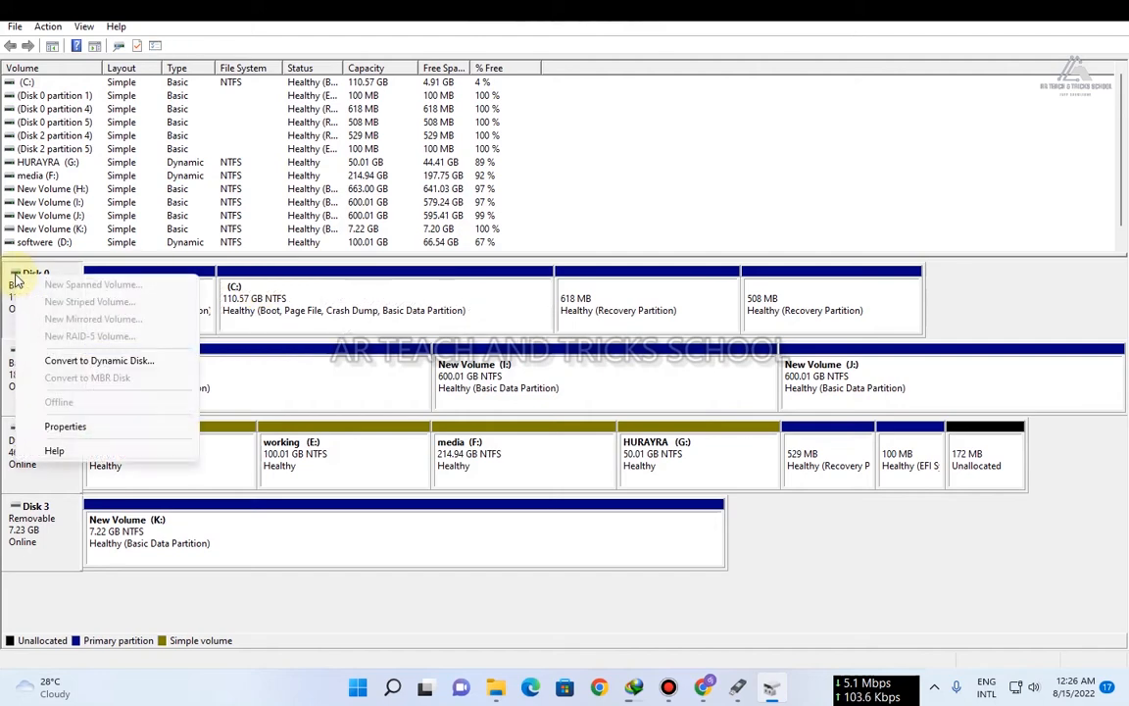
left_click(83, 428)
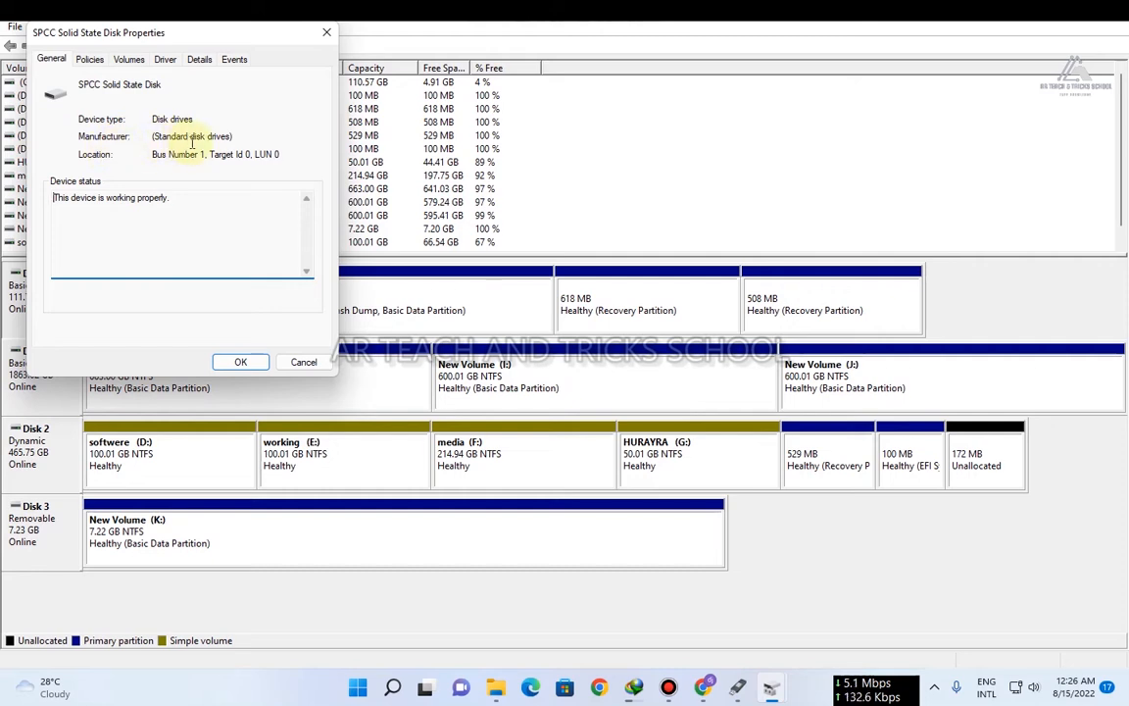
left_click(90, 60)
left_click(135, 62)
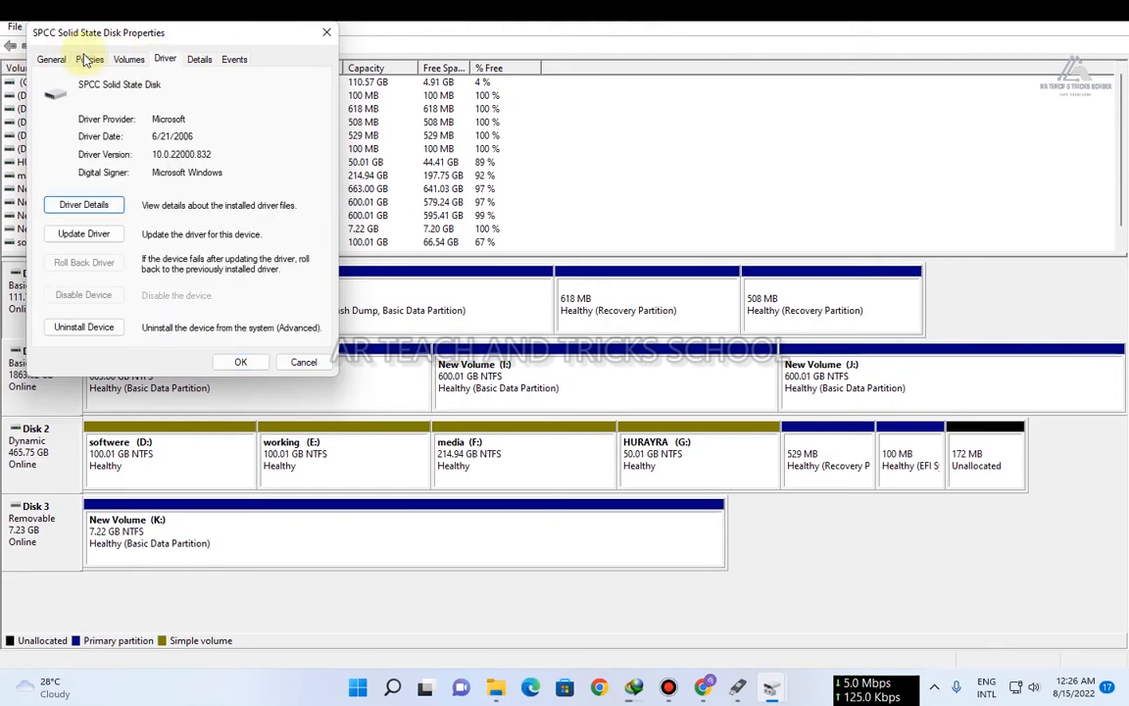
left_click(198, 61)
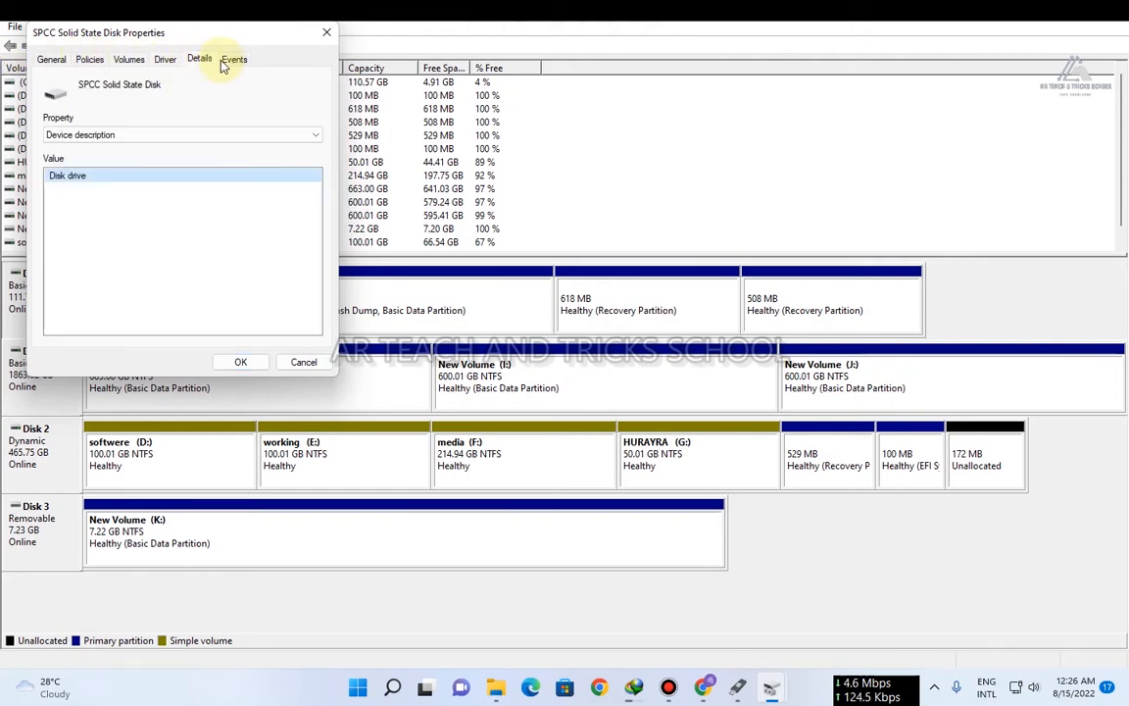
left_click(233, 59)
left_click(199, 60)
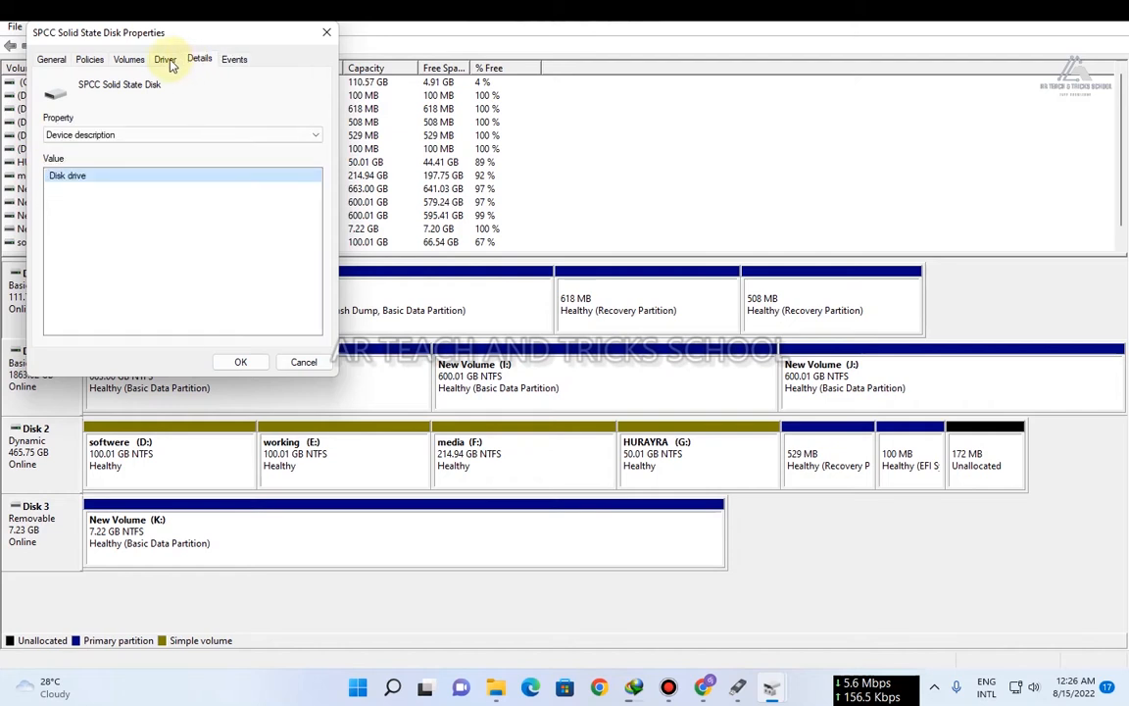
left_click(53, 60)
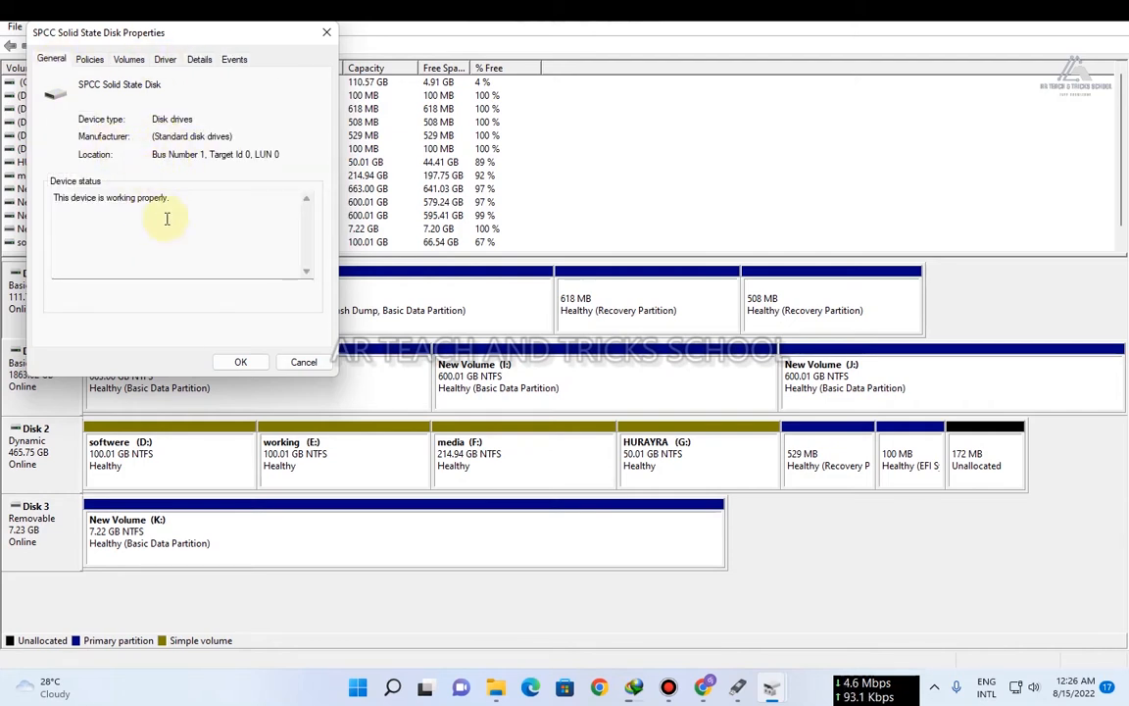
left_click(89, 60)
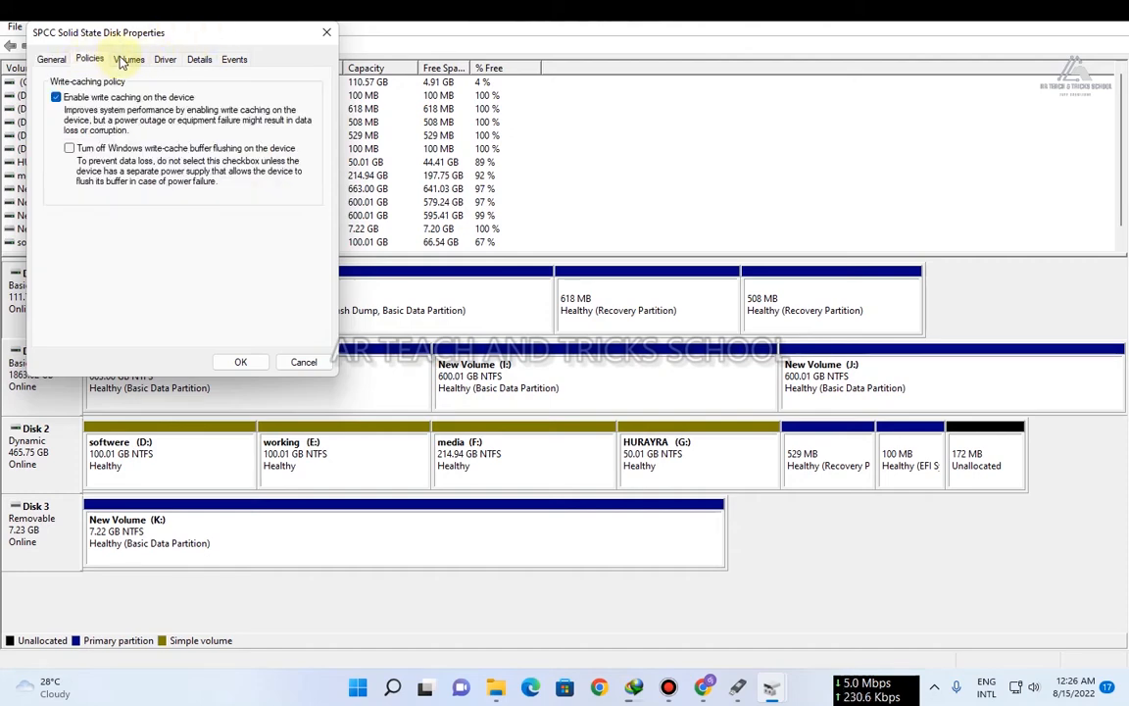
left_click(125, 58)
left_click(59, 60)
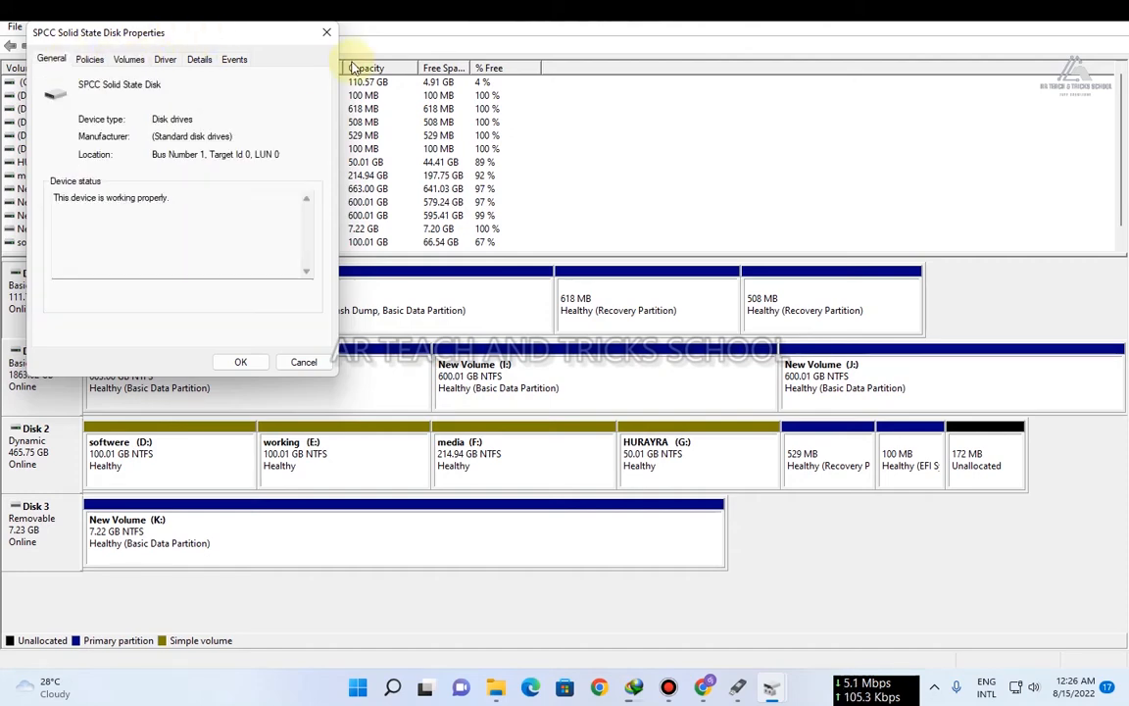
left_click(326, 35)
Step: Check Disk 0's partition style in the volume information of its disk properties, then close them
right_click(41, 313)
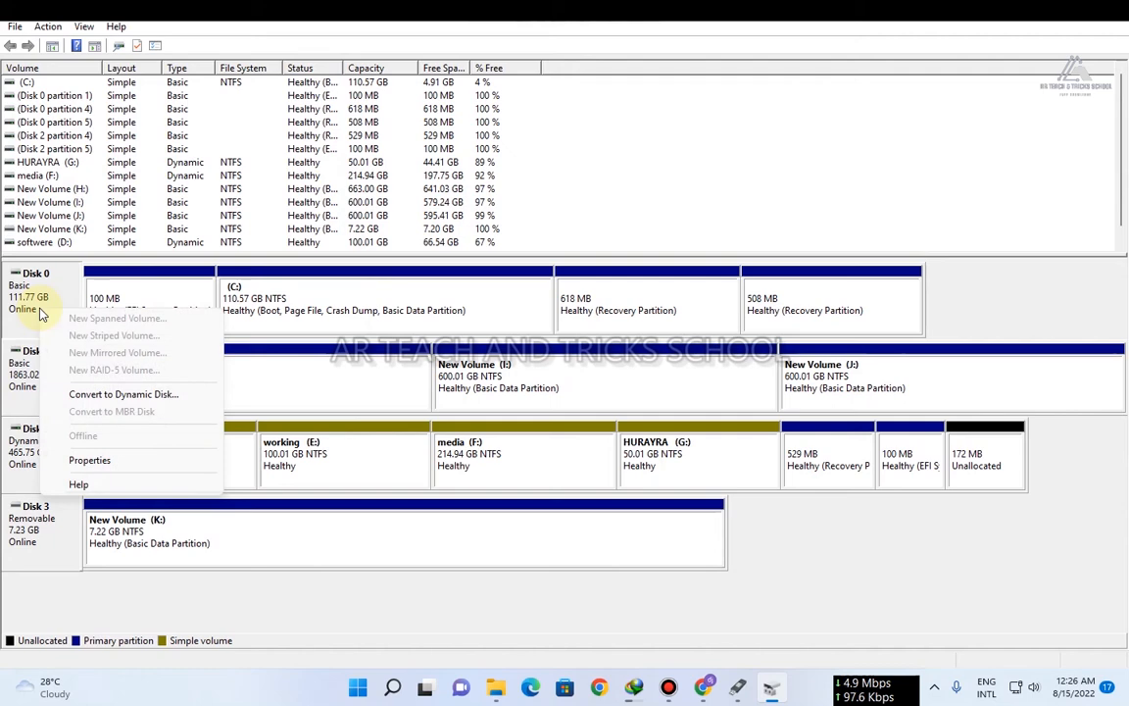
left_click(90, 462)
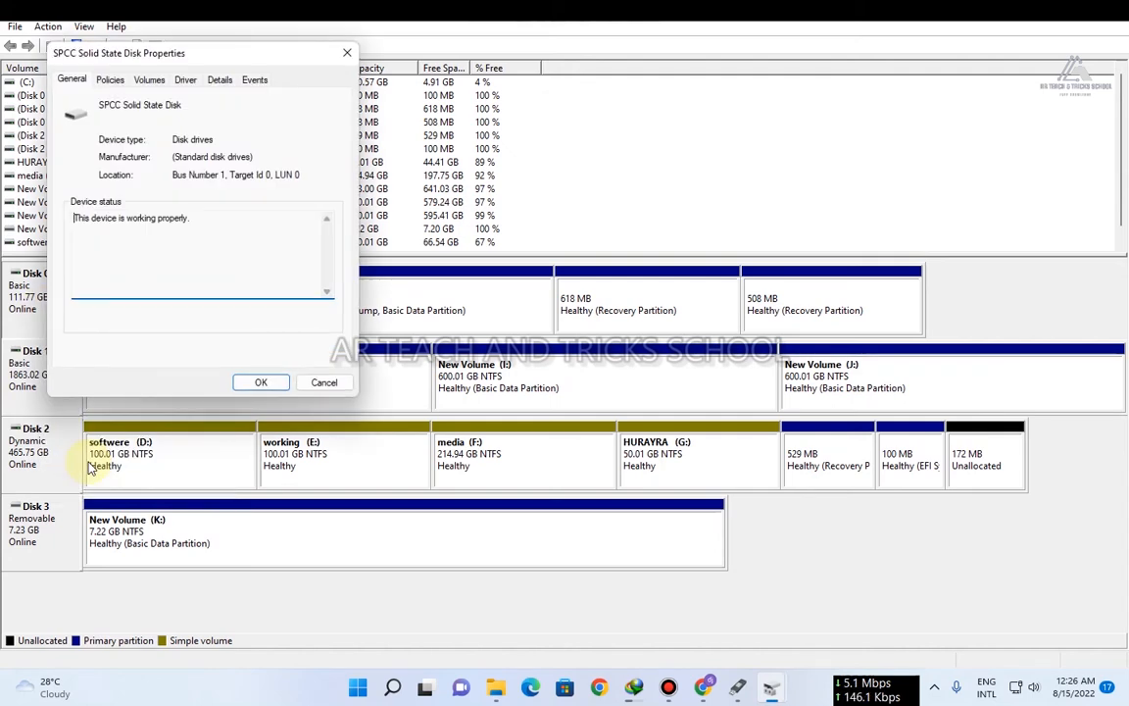
left_click(111, 85)
left_click(157, 84)
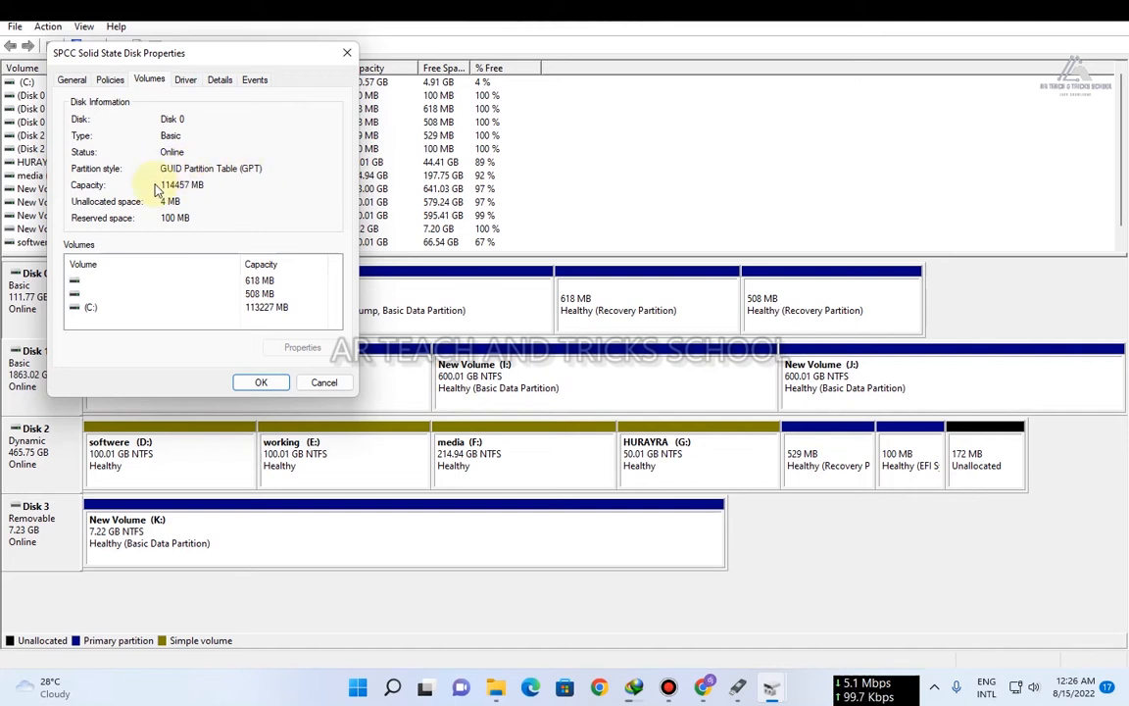
left_click(348, 54)
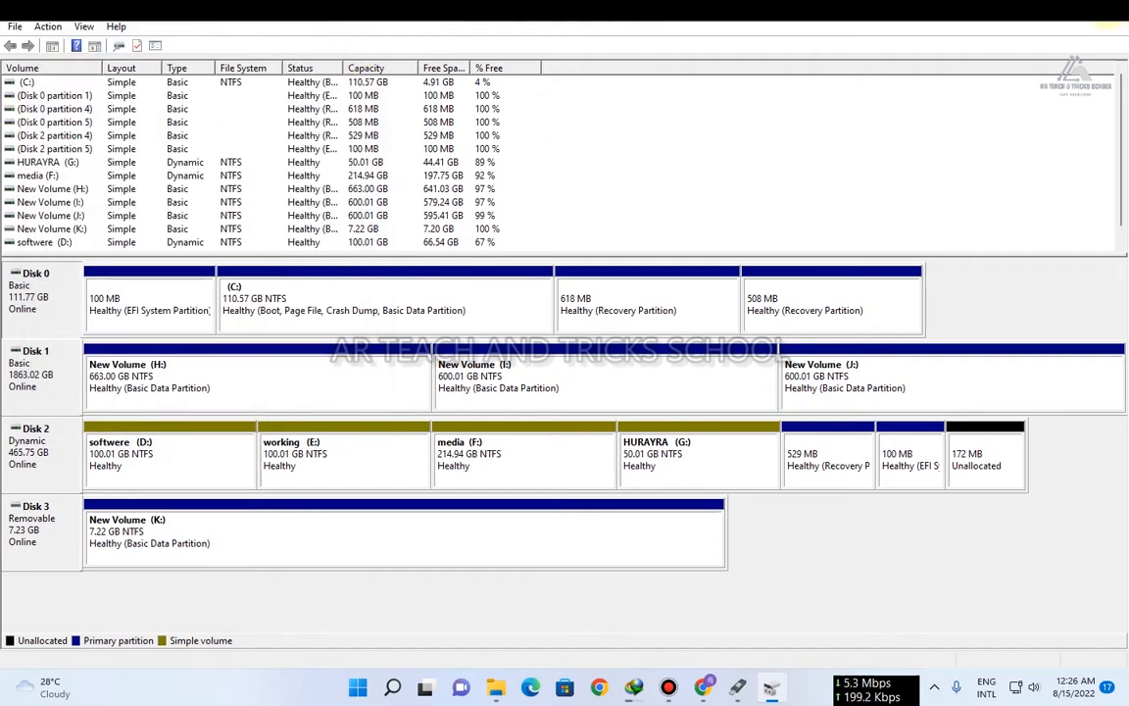
right_click(35, 297)
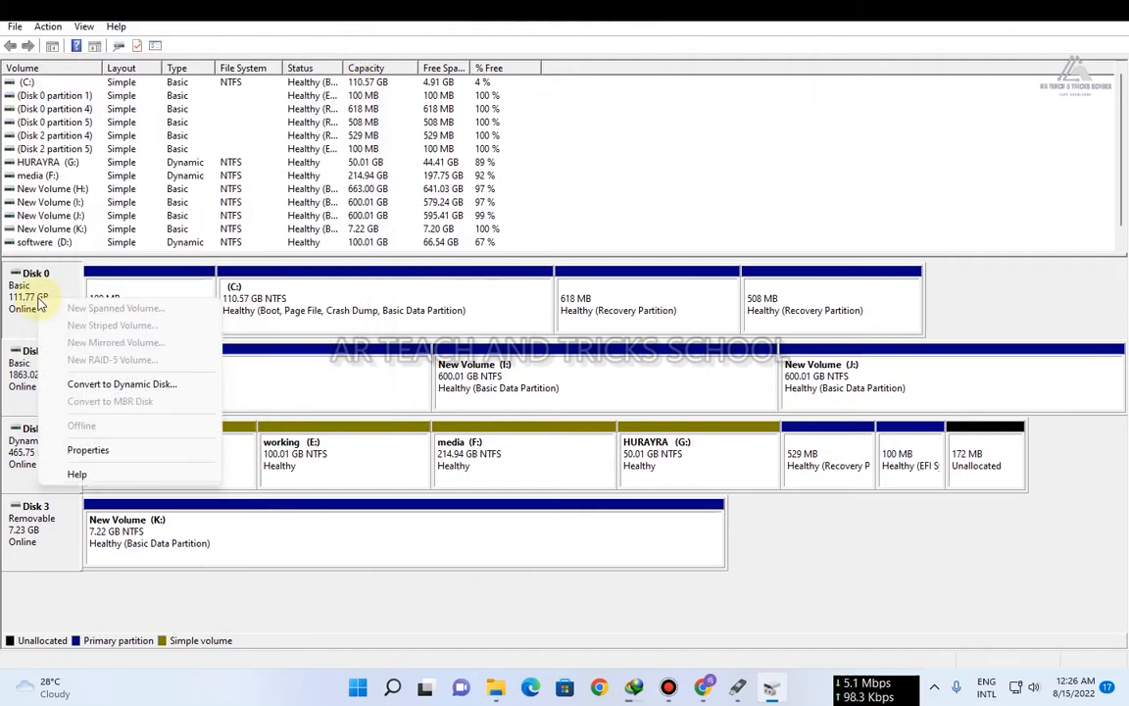
left_click(100, 452)
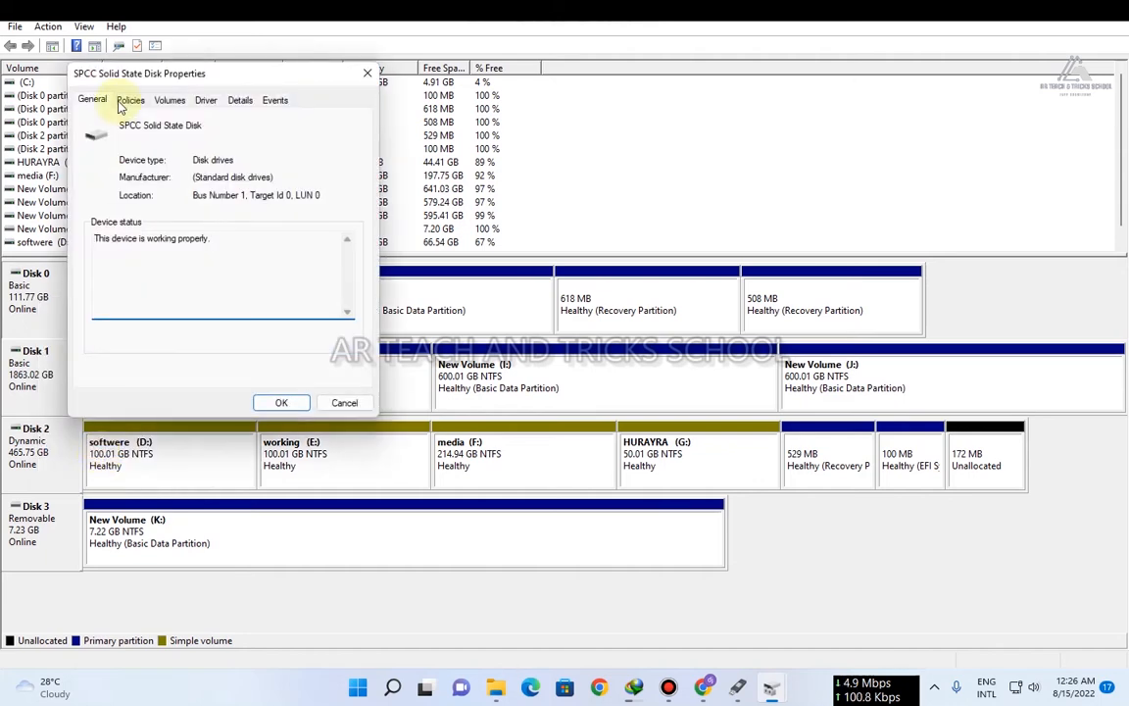
left_click(175, 100)
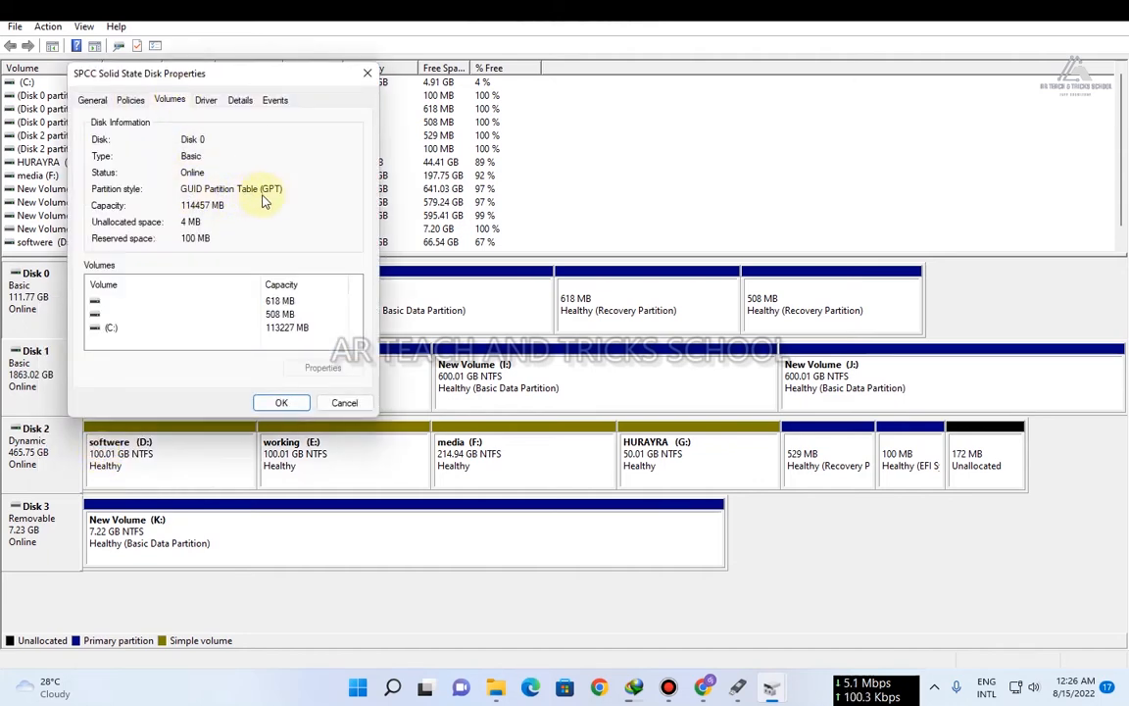
left_click(367, 75)
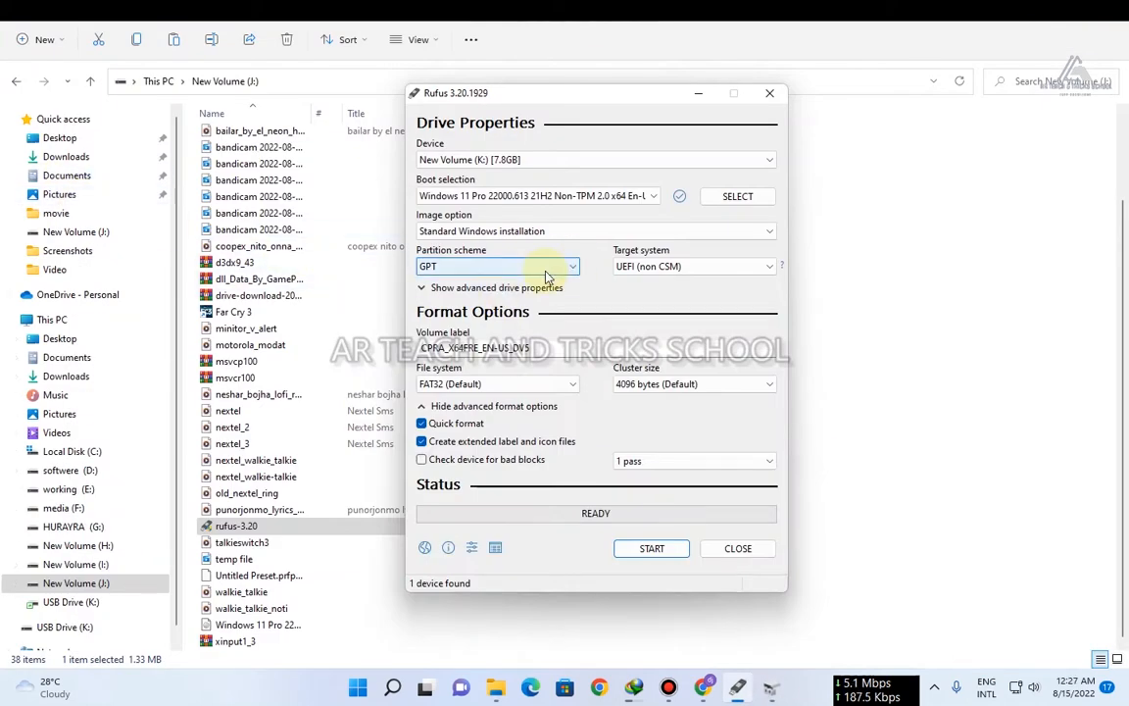
Step: Choose GPT as the partition scheme and set the file system to NTFS
left_click(495, 267)
left_click(471, 290)
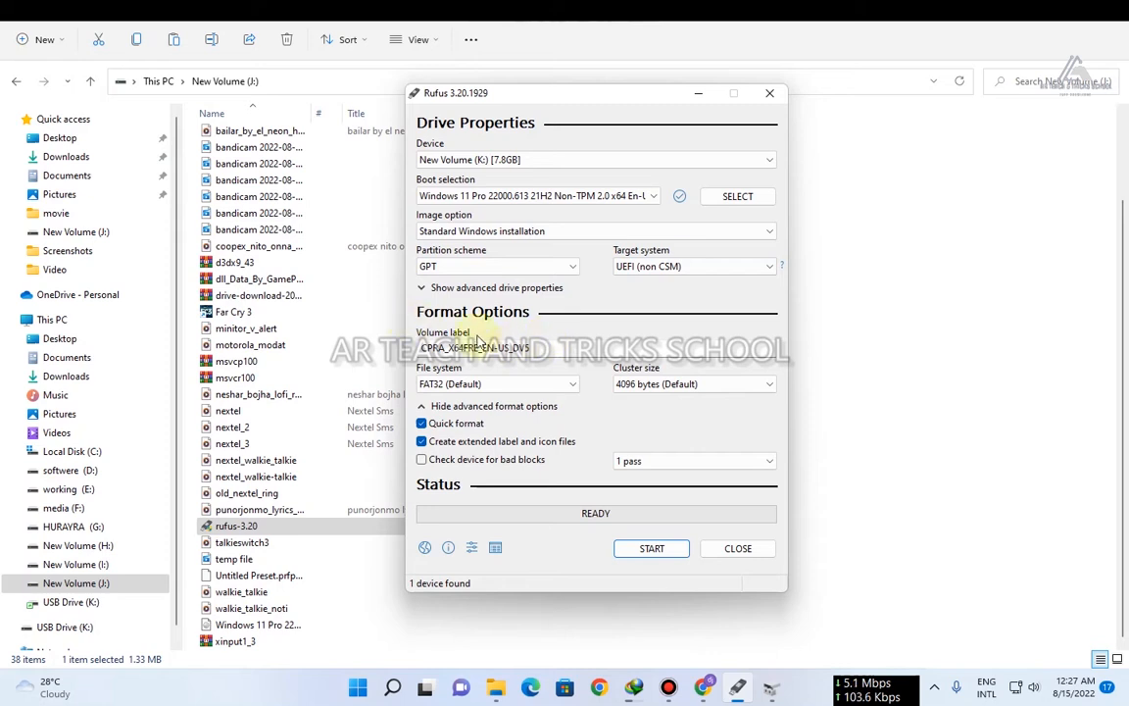
left_click(443, 388)
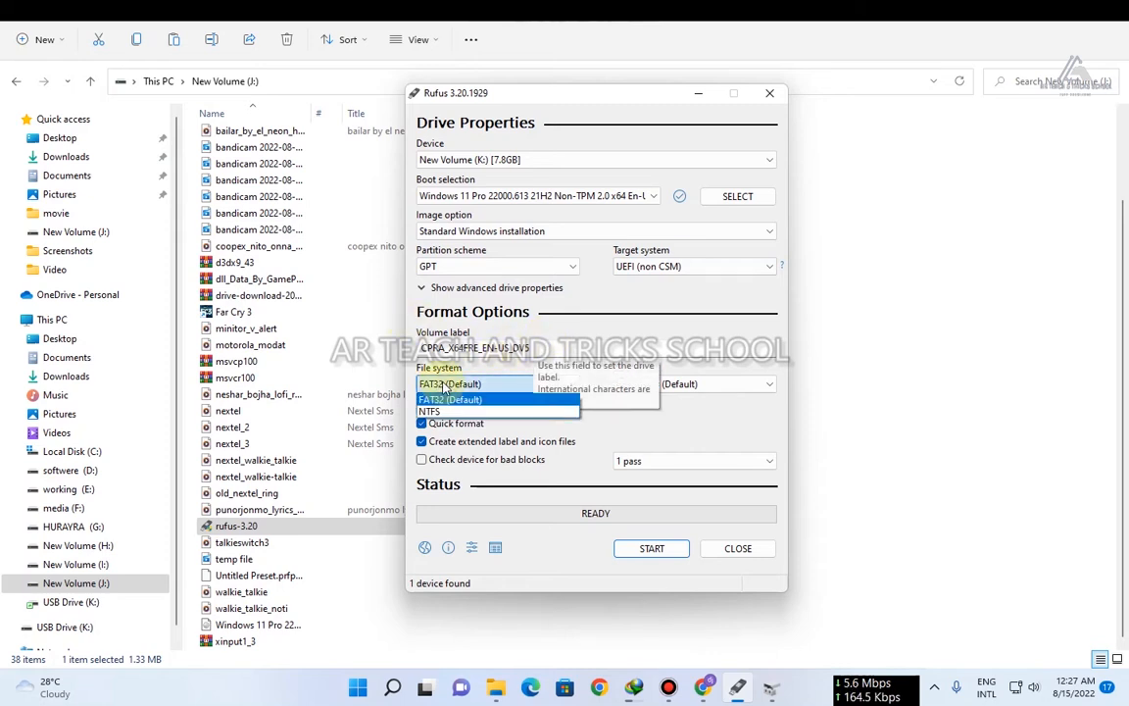
left_click(443, 402)
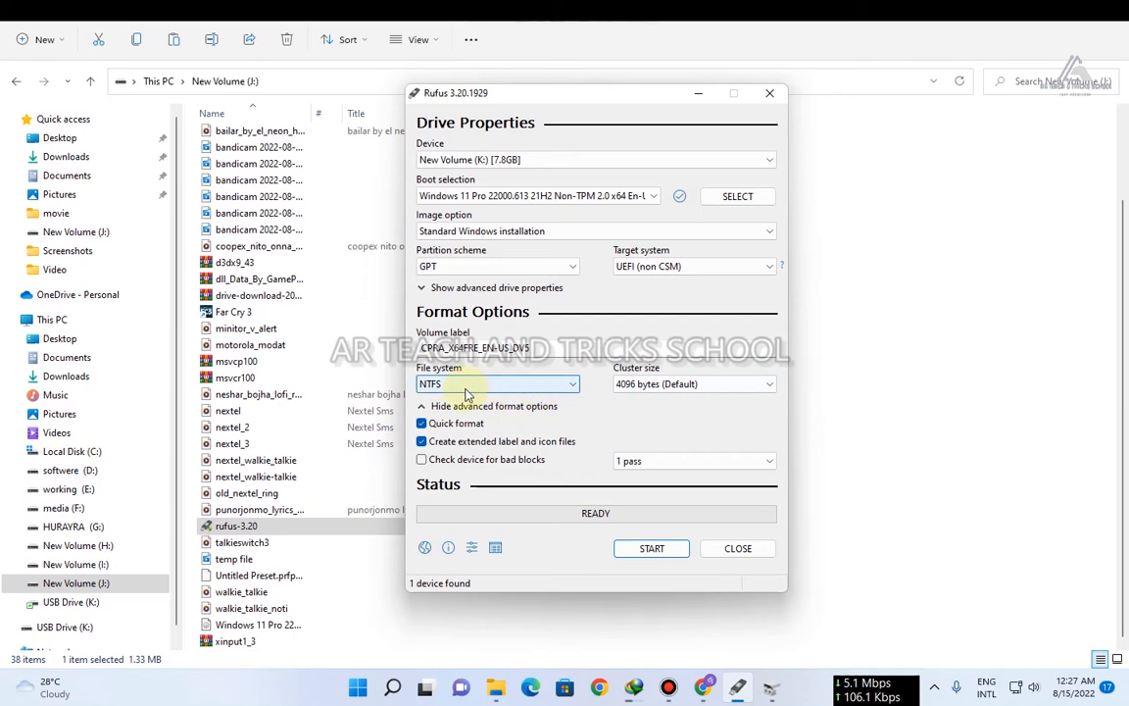
Step: Start writing the USB drive with only the 4GB+ RAM, Secure Boot and TPM 2.0 requirement removed, and accept erasing its data
left_click(650, 551)
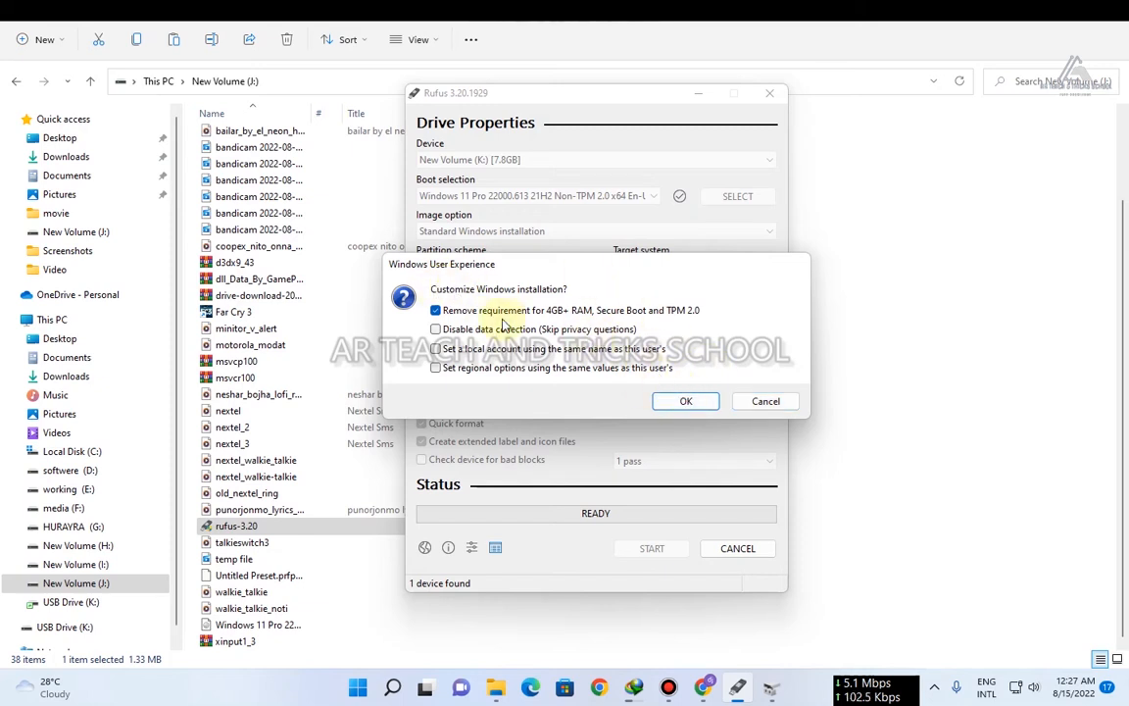
left_click(682, 402)
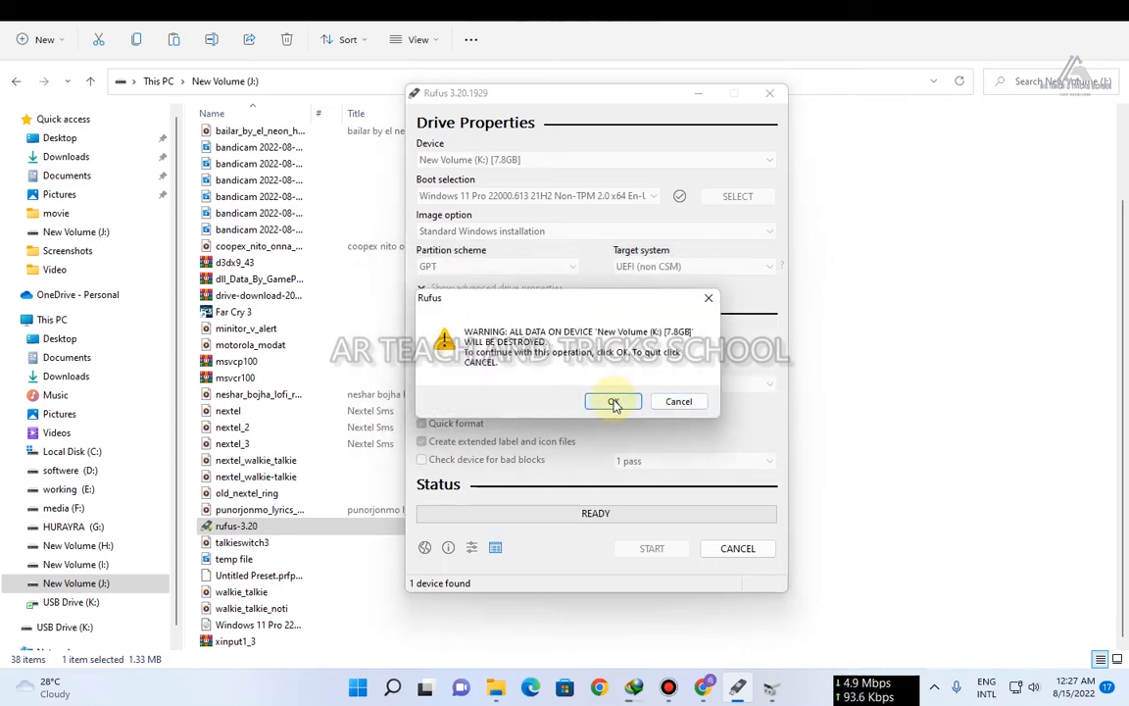
left_click(614, 402)
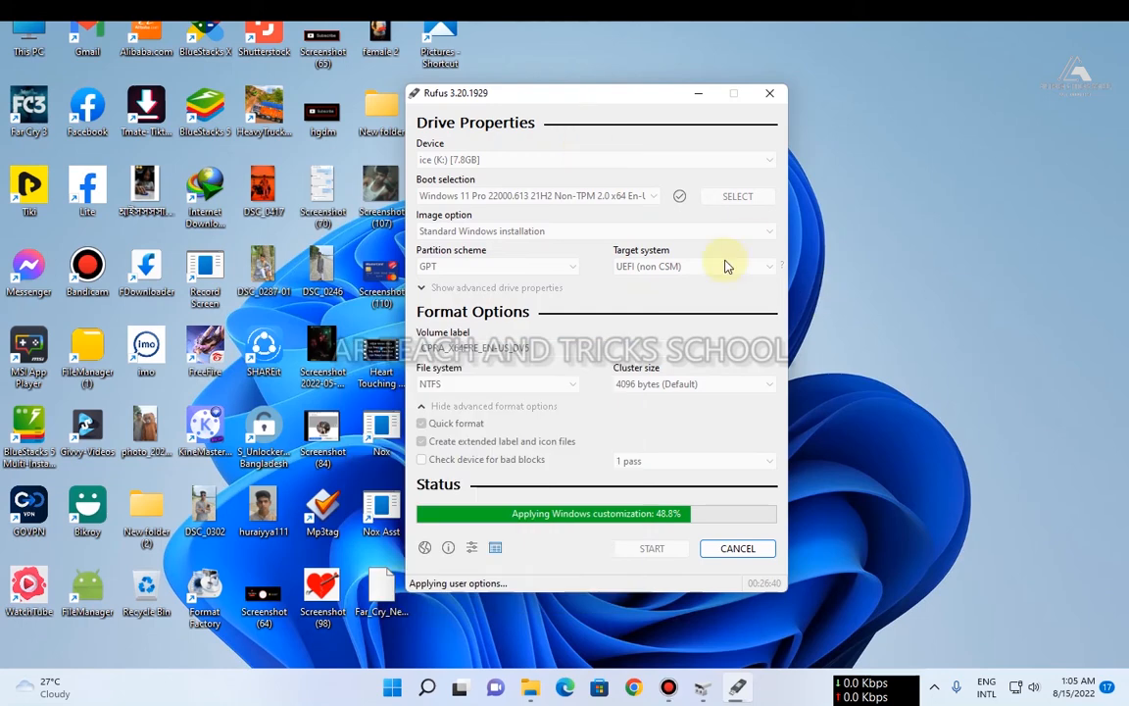
Step: Browse This PC and New Volume (J:) in File Explorer during the write, and bring the Rufus window back in front
double_click(31, 35)
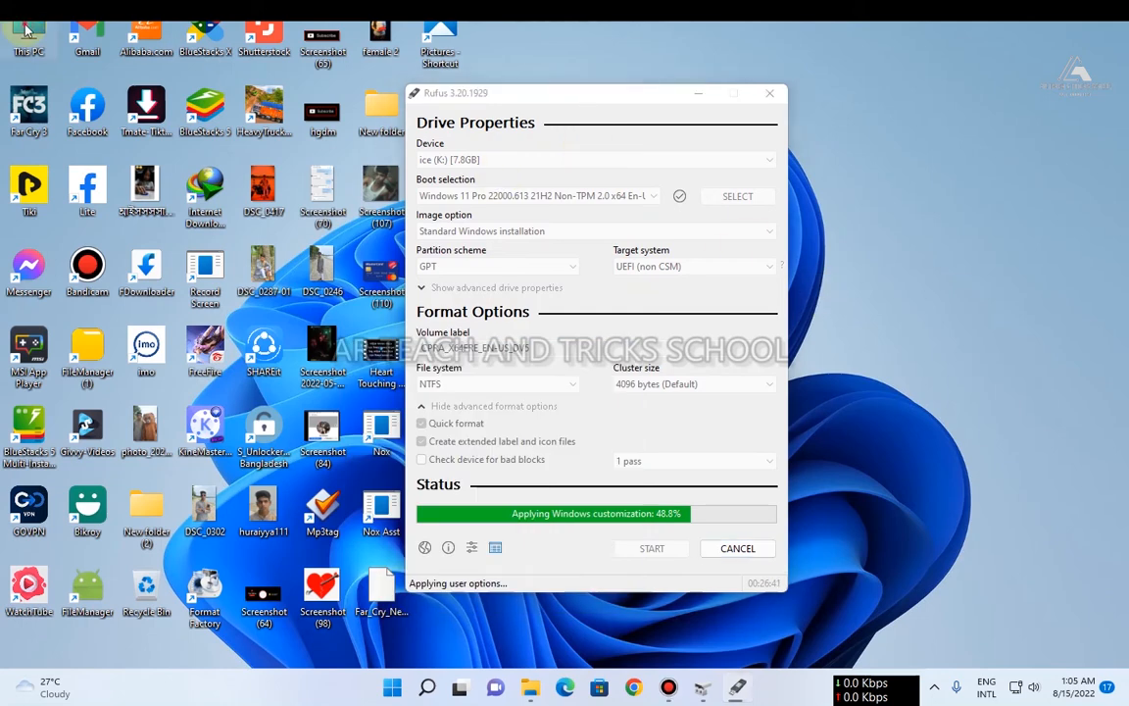
left_click(737, 687)
left_click_drag(514, 93, 309, 68)
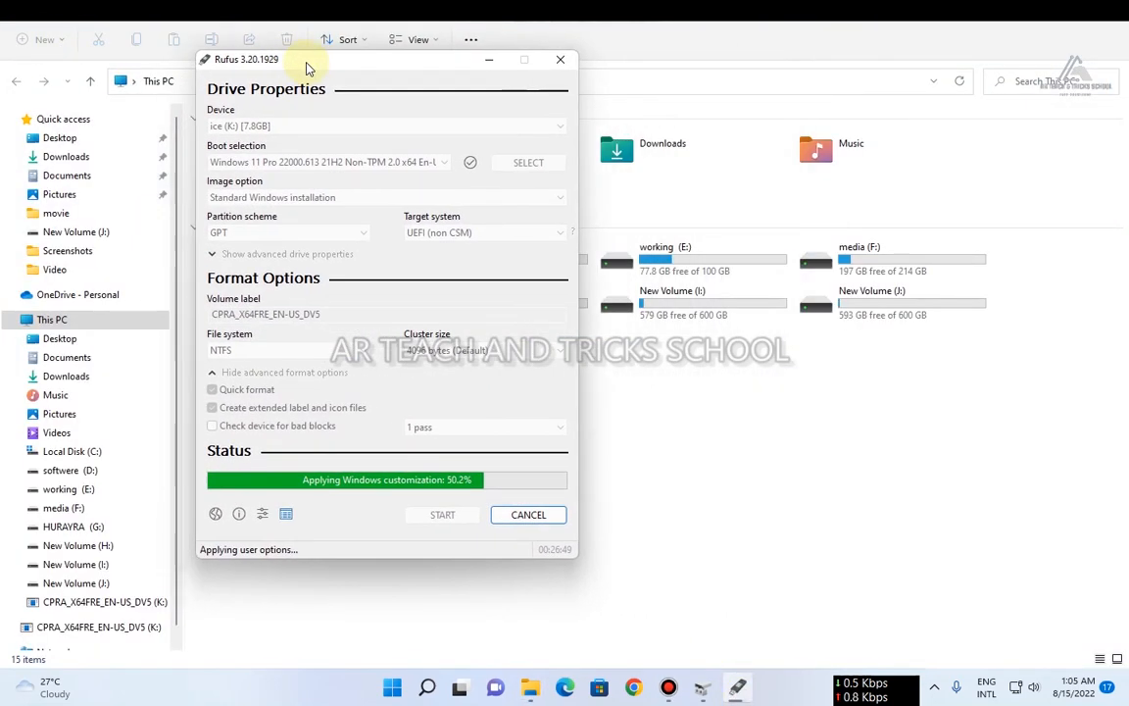
double_click(849, 294)
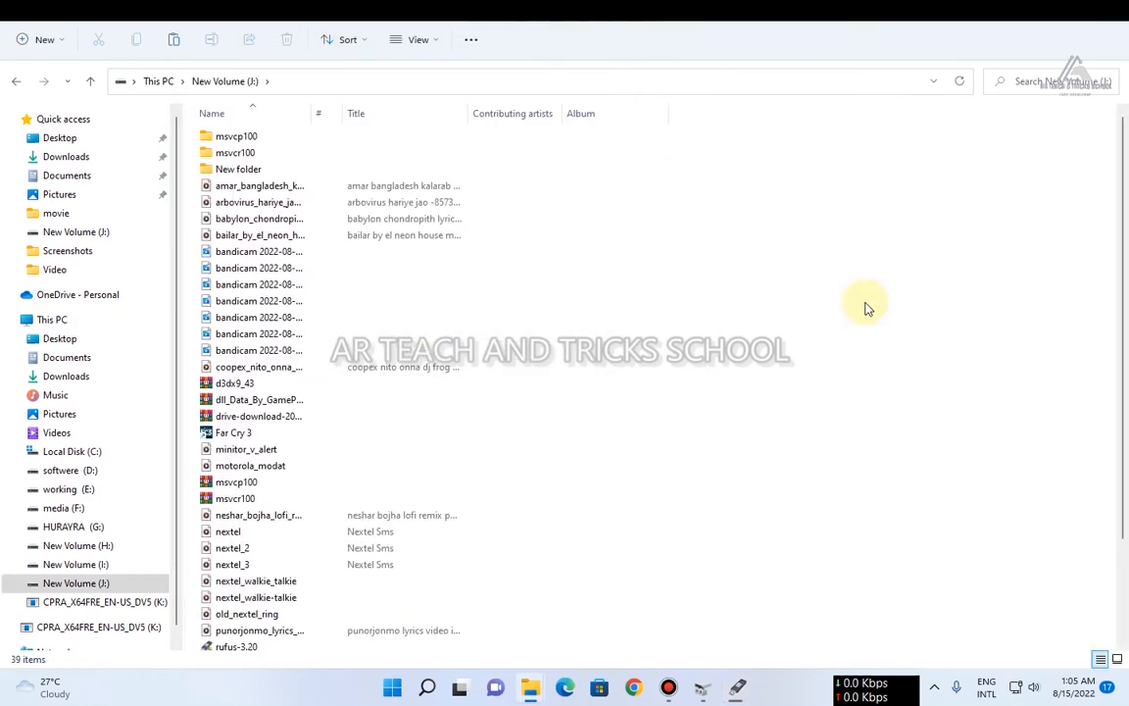
left_click(737, 688)
left_click_drag(378, 71, 606, 74)
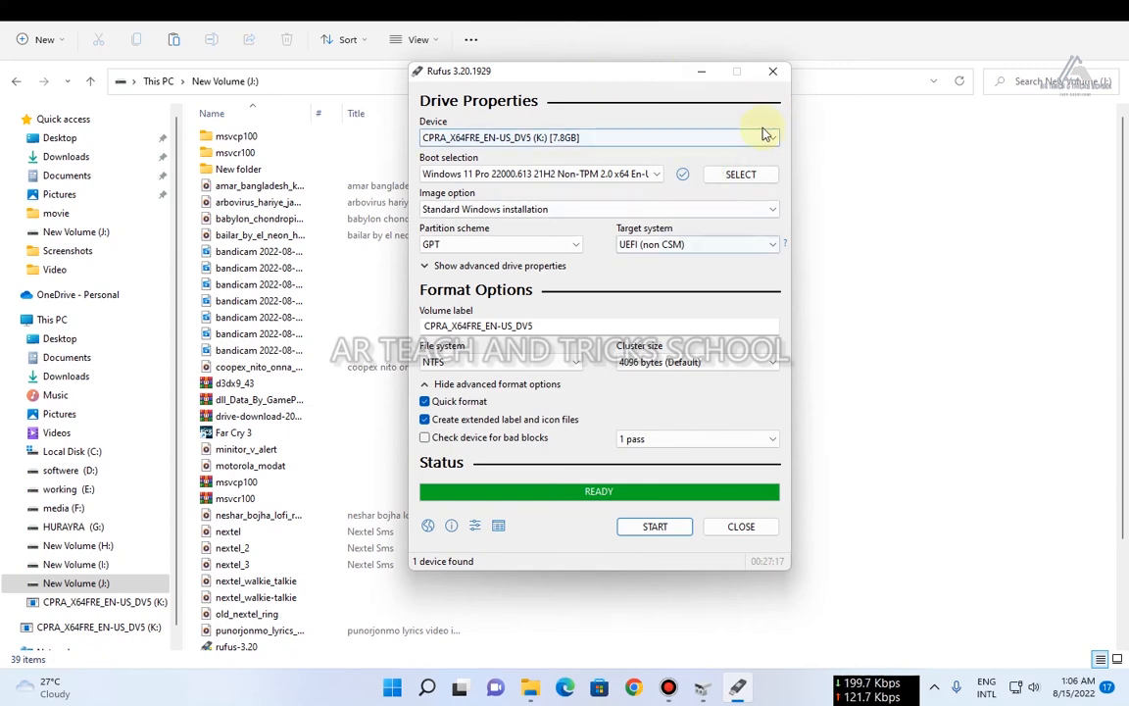
Step: Close Rufus, check the CPRA_X64FRE_EN-US_DV5 (K:) drive in This PC, and close File Explorer
left_click(742, 527)
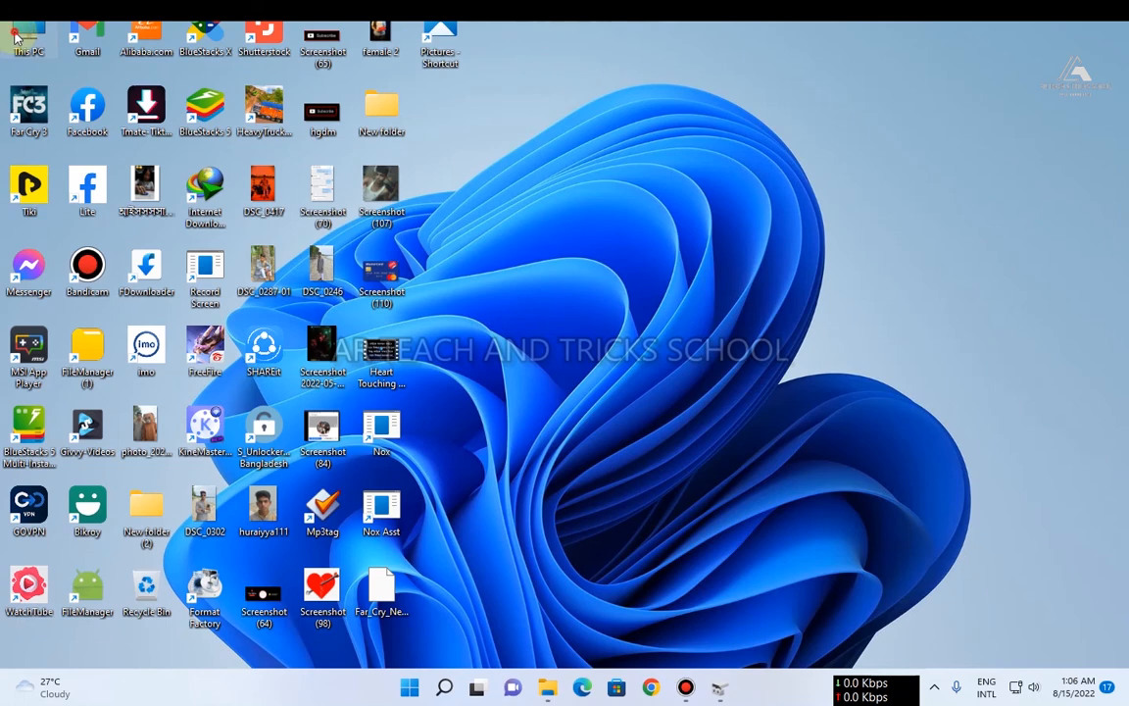
double_click(17, 37)
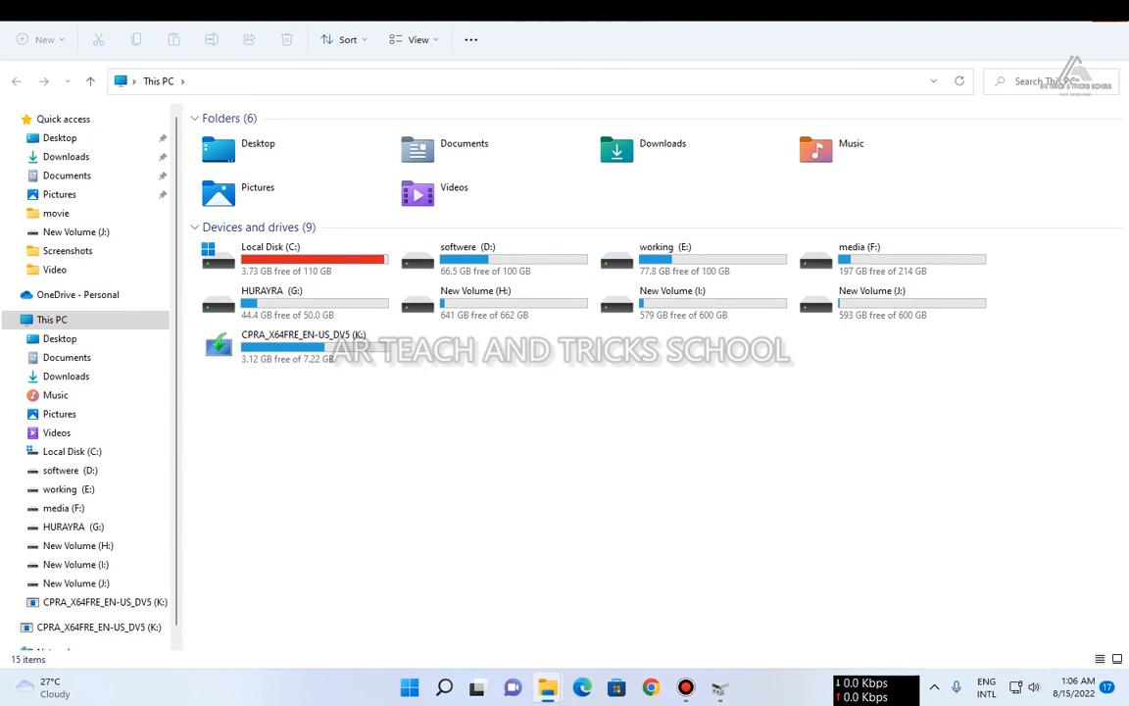
left_click(1112, 11)
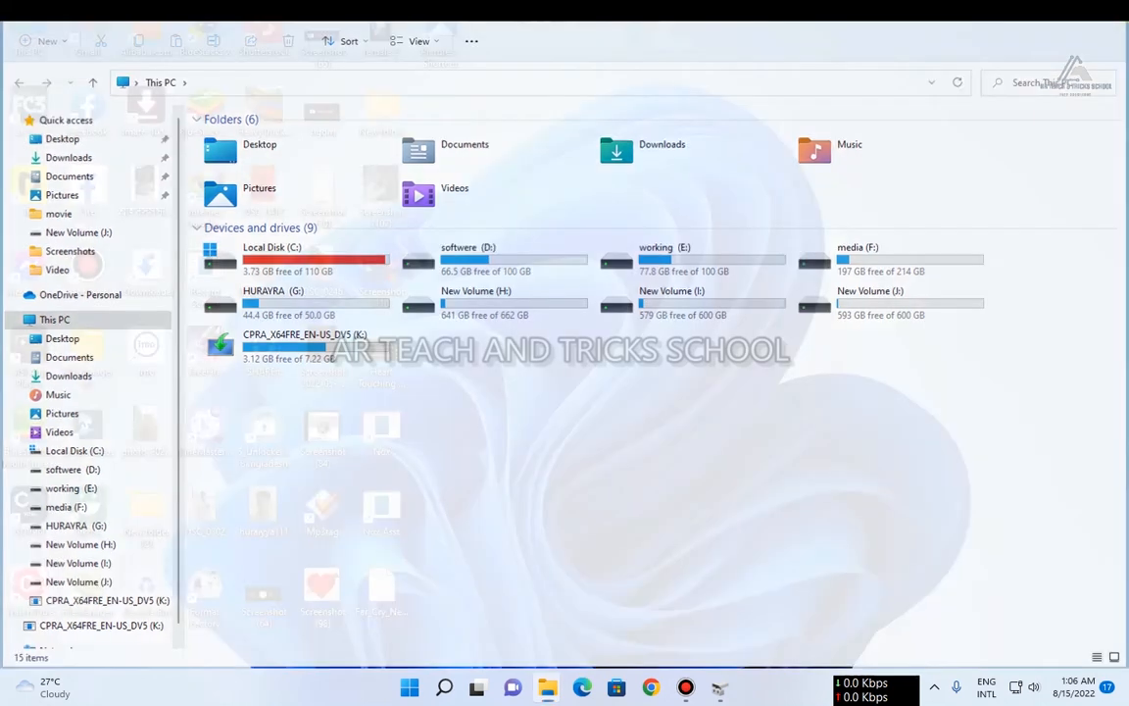
left_click(686, 689)
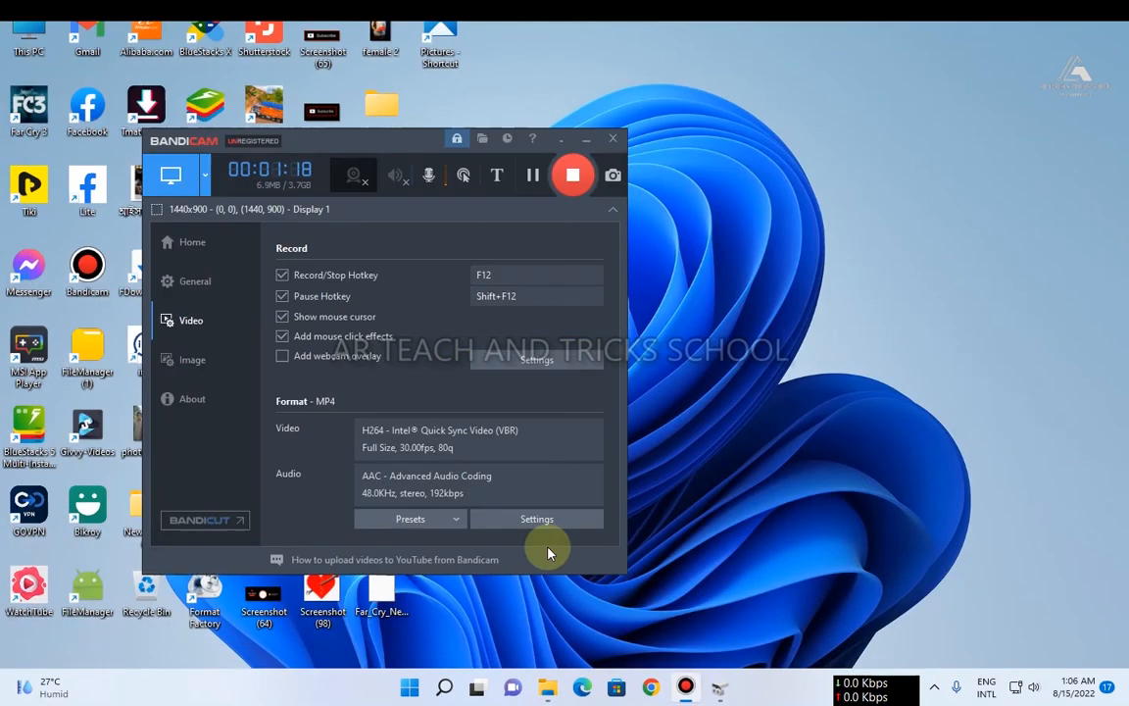